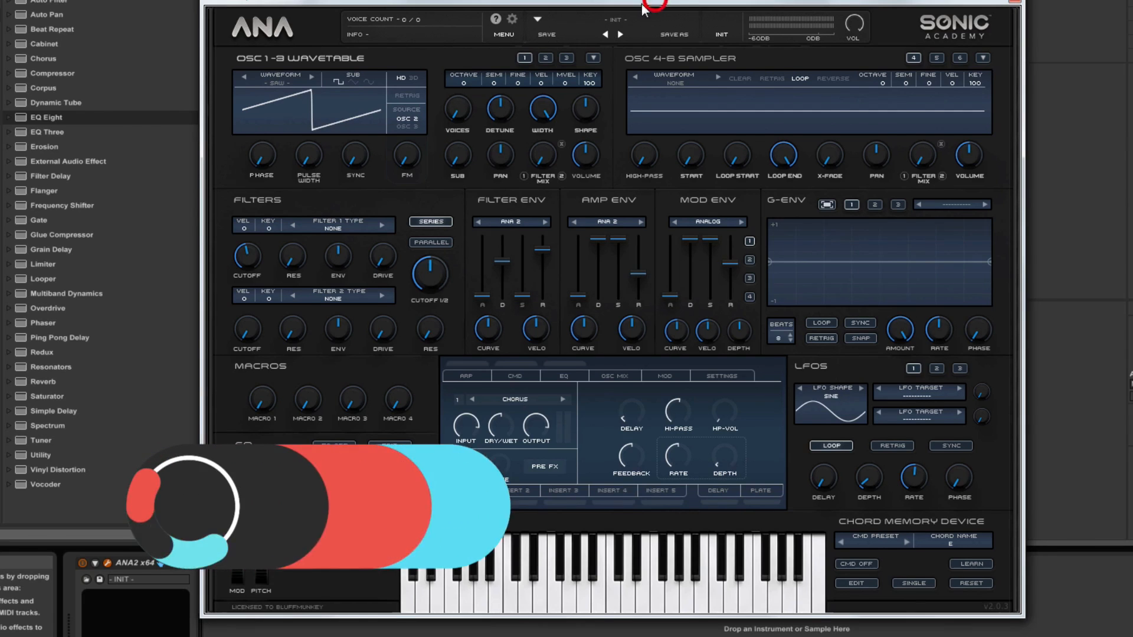
Load the White Noise sample into sampler 4 and set its key tracking to 0
left_click_drag(649, 6, 608, 15)
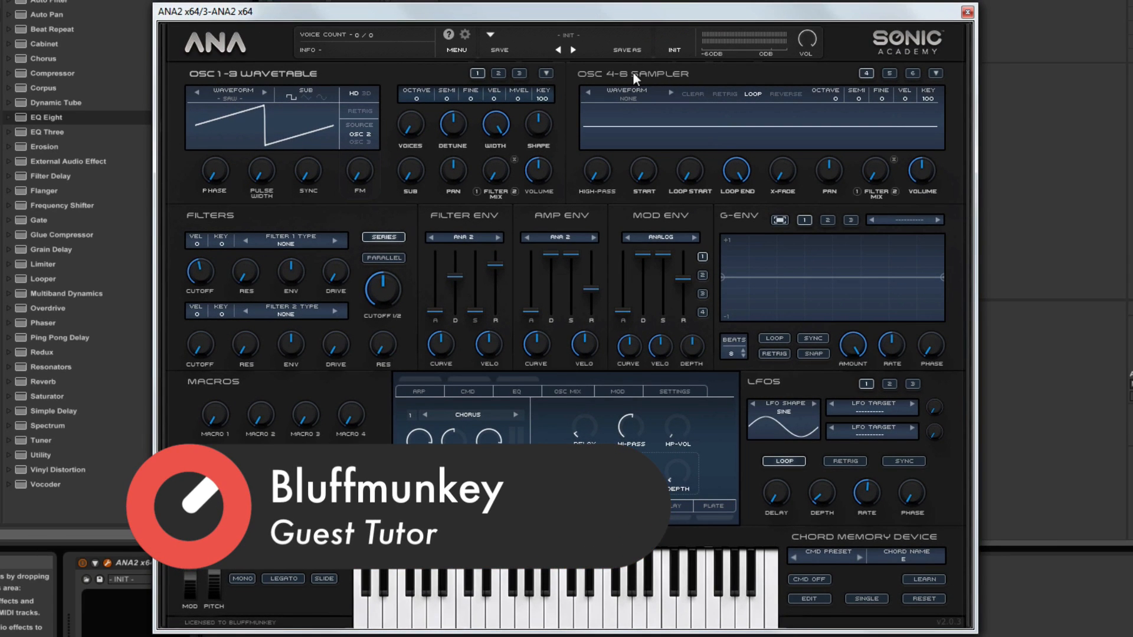
left_click(633, 97)
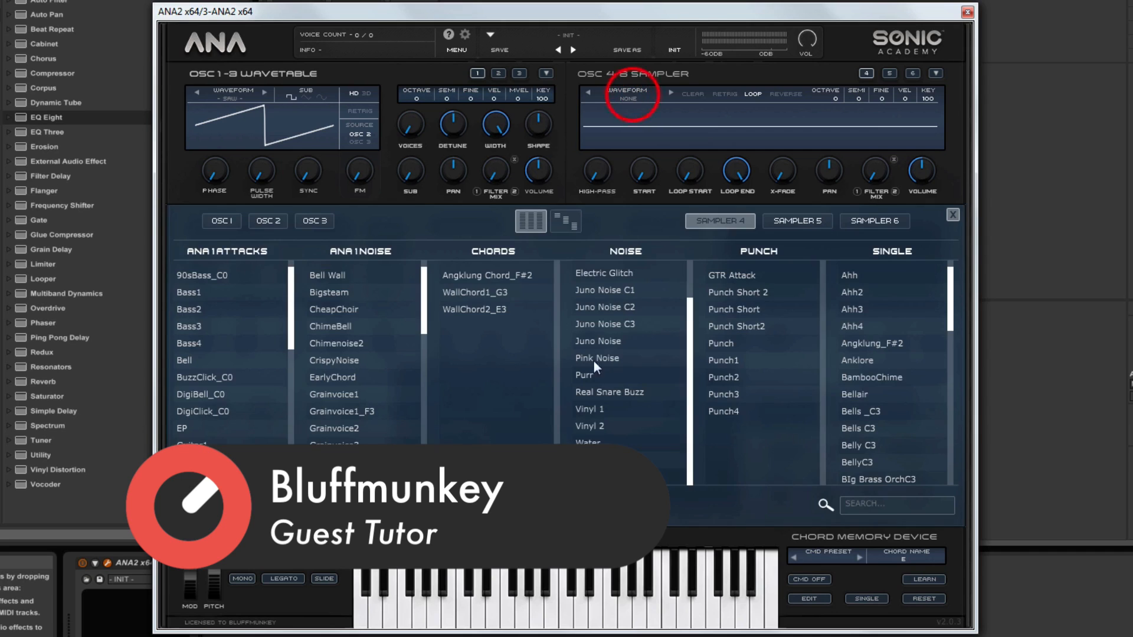
left_click(641, 474)
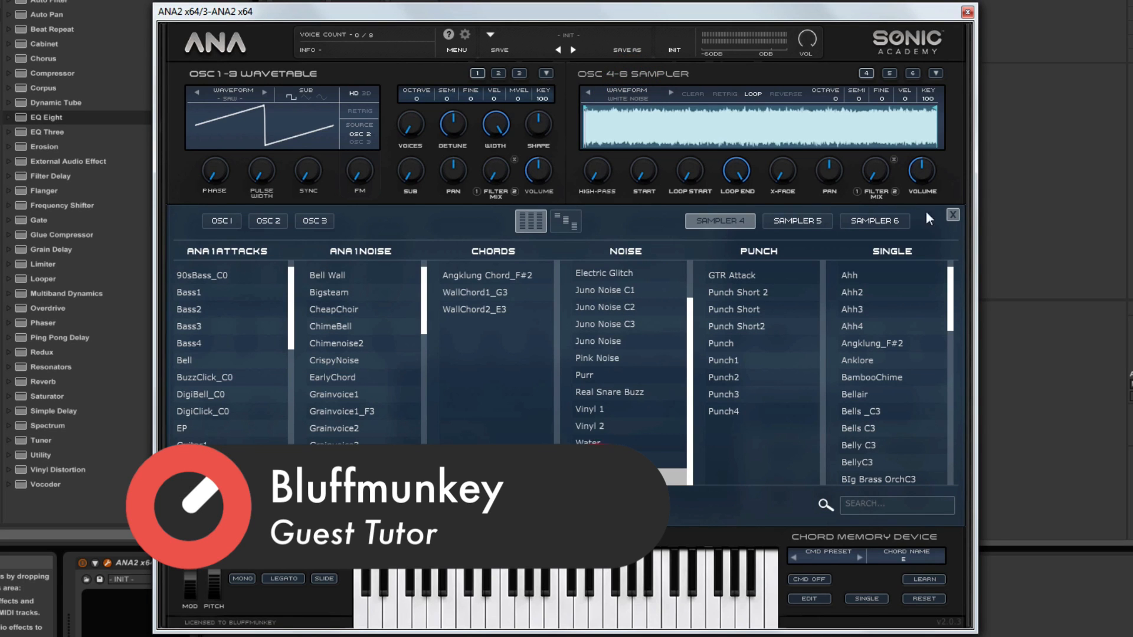
left_click(952, 215)
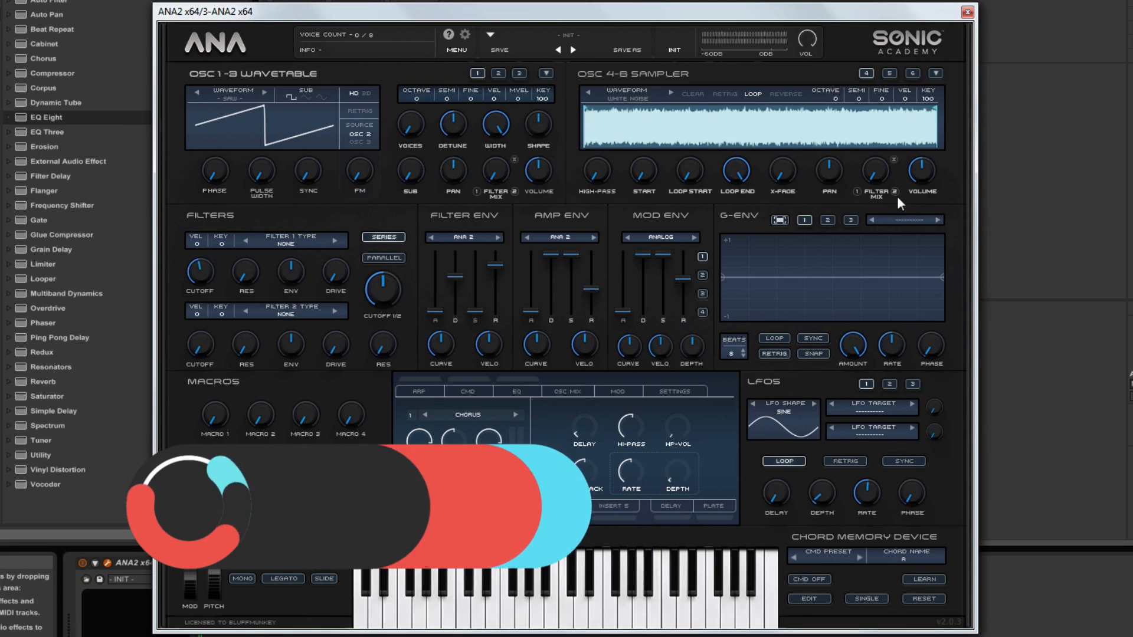
left_click_drag(925, 98, 932, 342)
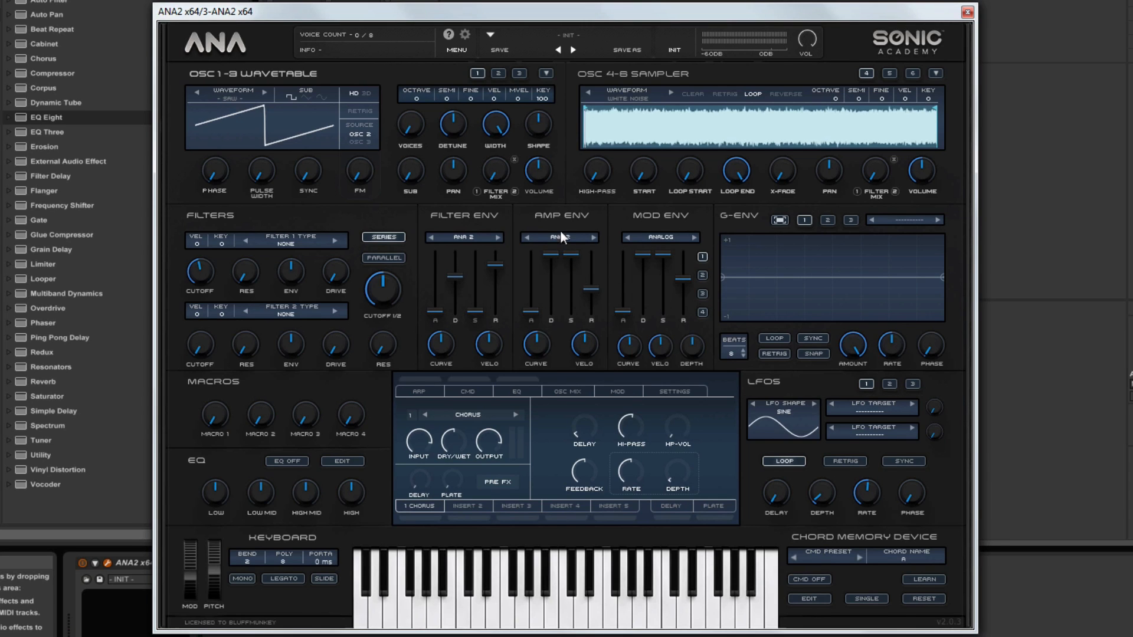
Shape a short amp envelope with sustain fully down, a reduced decay and a slightly shorter release
left_click_drag(571, 256, 591, 301)
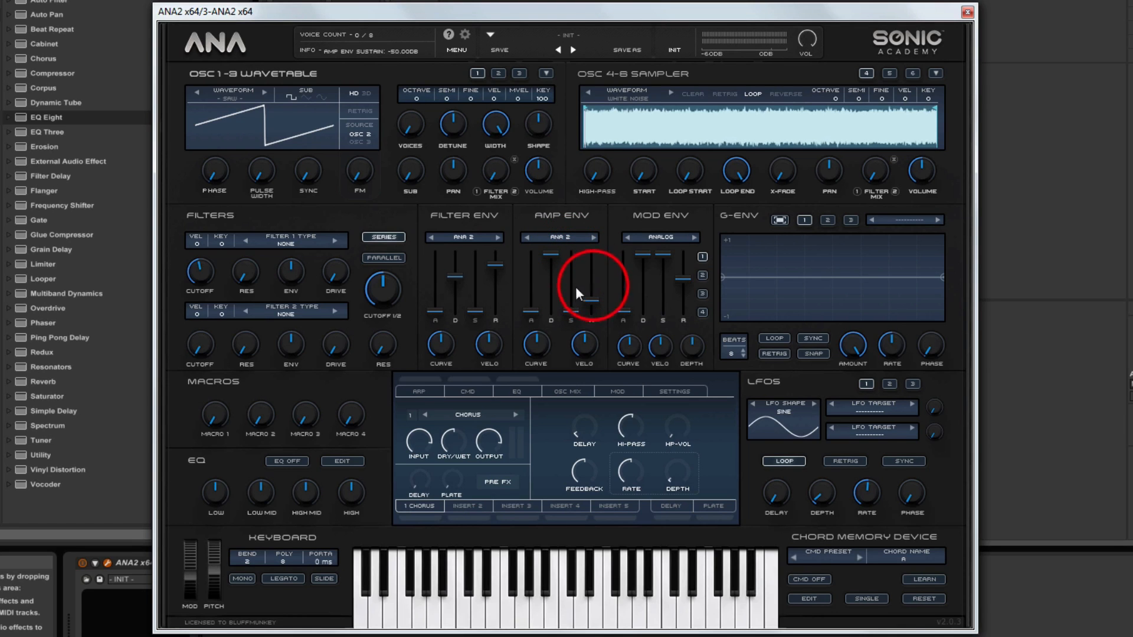
left_click_drag(553, 257, 549, 308)
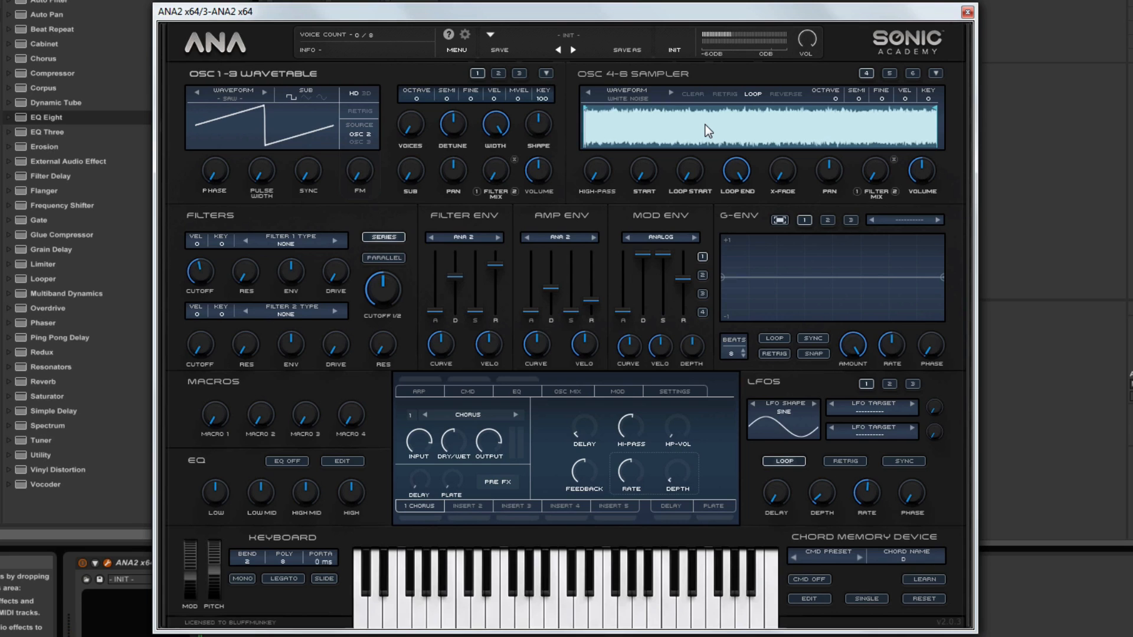
Open the arpeggiator editor, clear the default note pattern and select the normal octave (OCT) lane
left_click(418, 391)
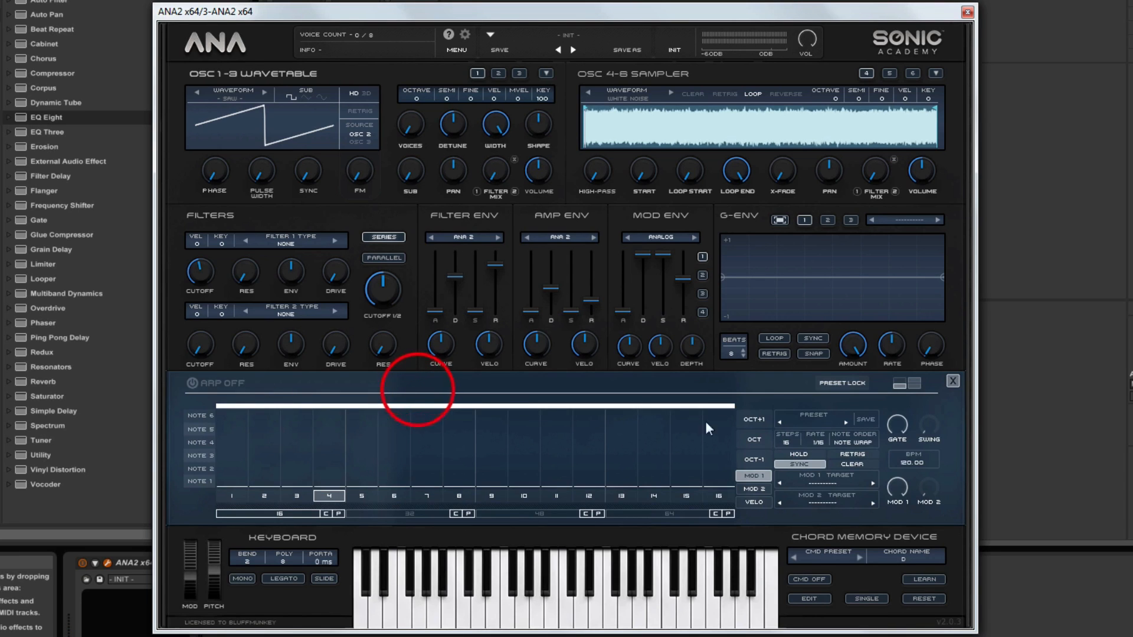
left_click(848, 462)
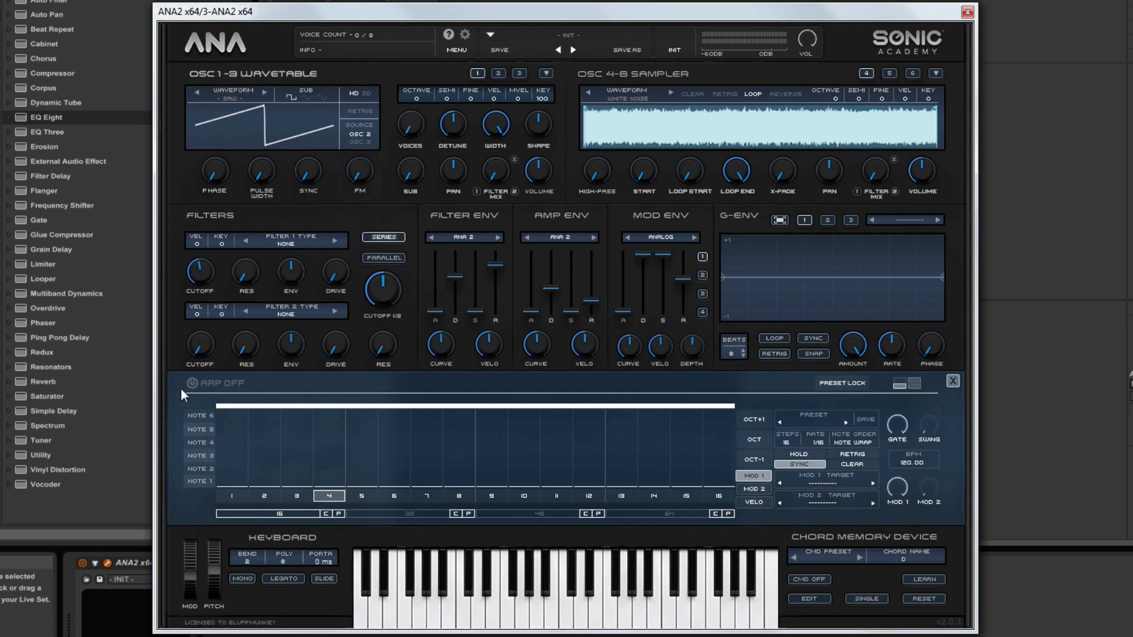
left_click(754, 440)
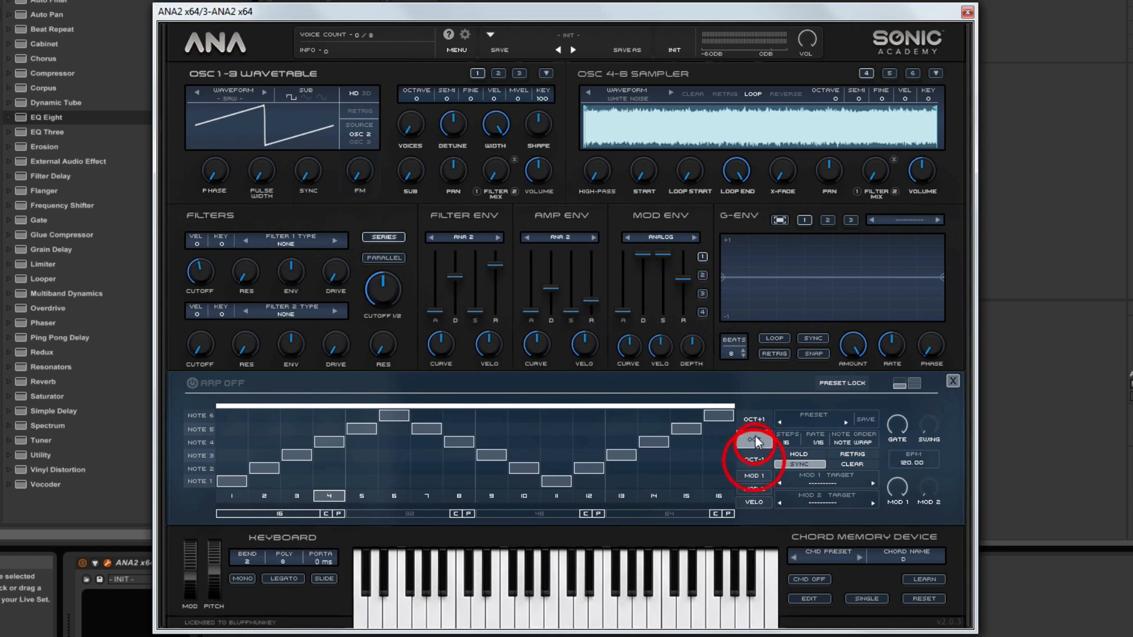
left_click(851, 463)
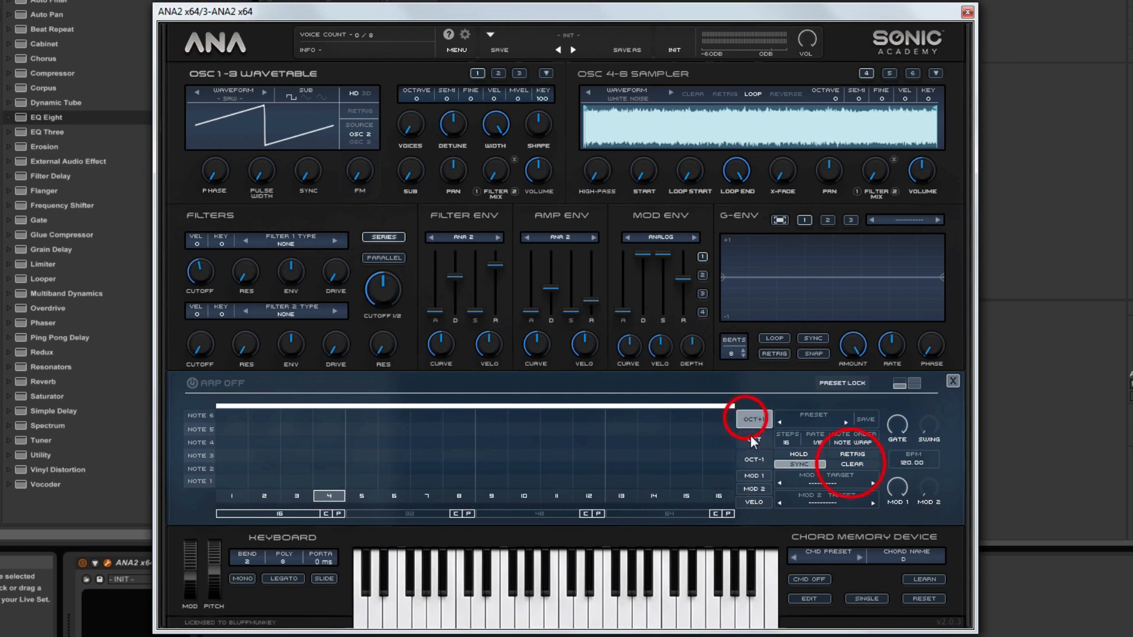
left_click(753, 437)
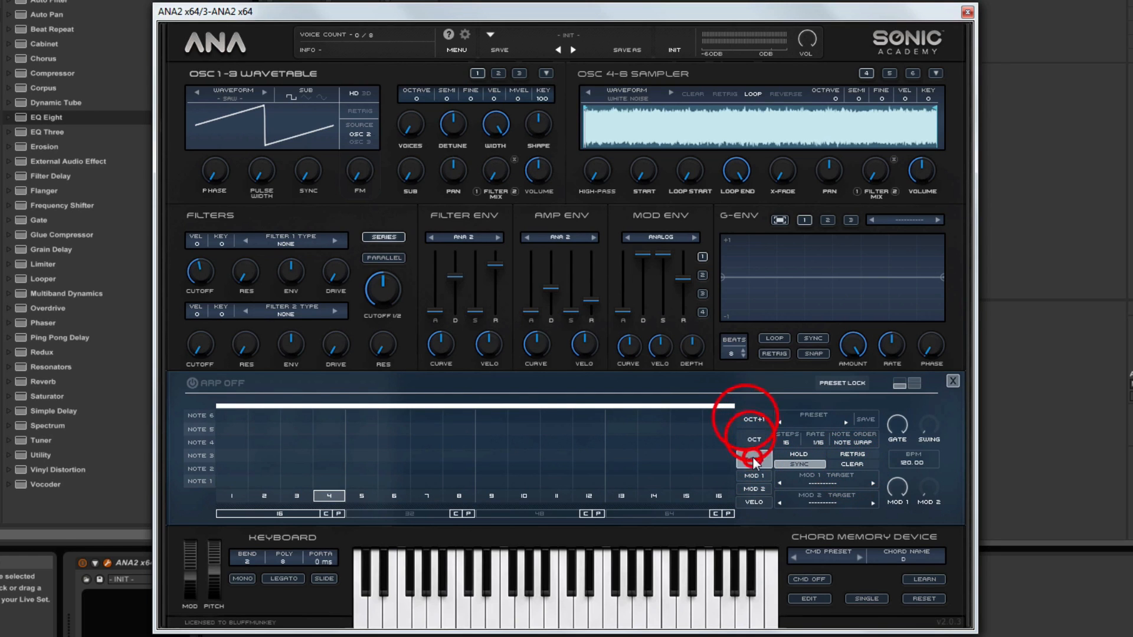
Enter Note 1 on all 16 arpeggiator steps in the OCT lane and switch the arpeggiator on
left_click(232, 481)
left_click(264, 480)
left_click(301, 479)
left_click(328, 480)
left_click(361, 481)
left_click(393, 481)
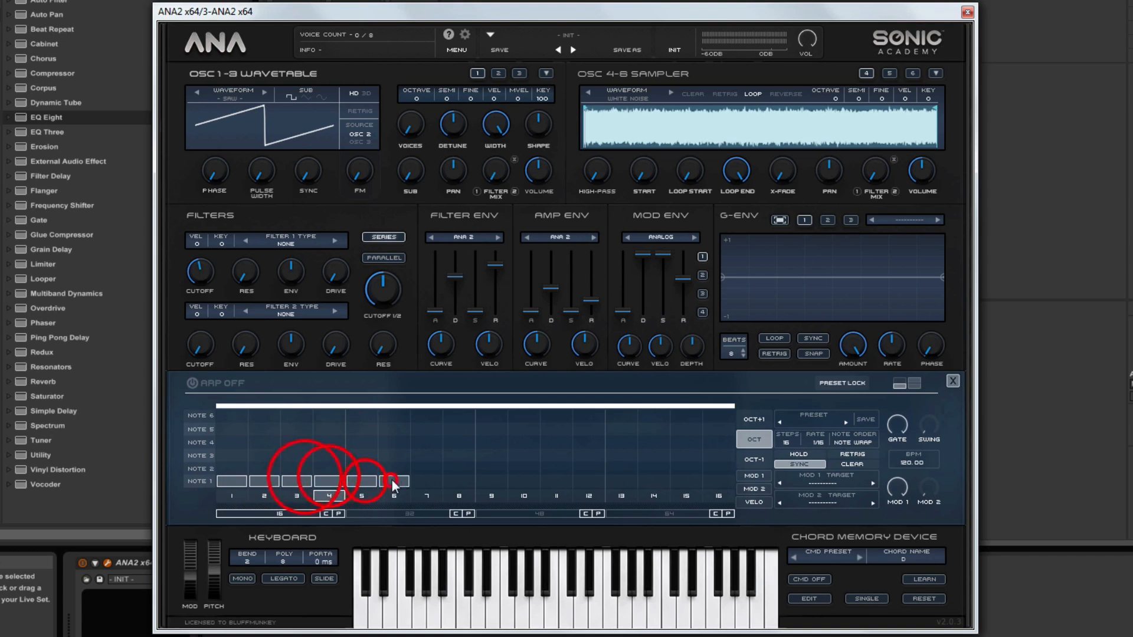
left_click(426, 480)
left_click(455, 479)
left_click(492, 480)
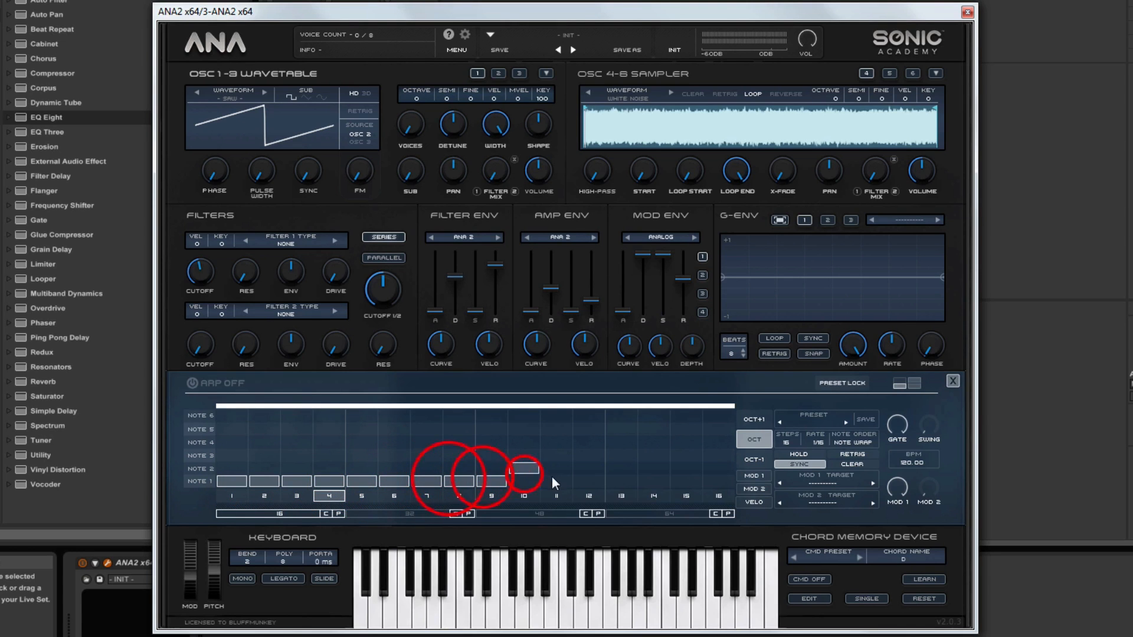
left_click(522, 480)
left_click(557, 480)
left_click(589, 480)
left_click(621, 481)
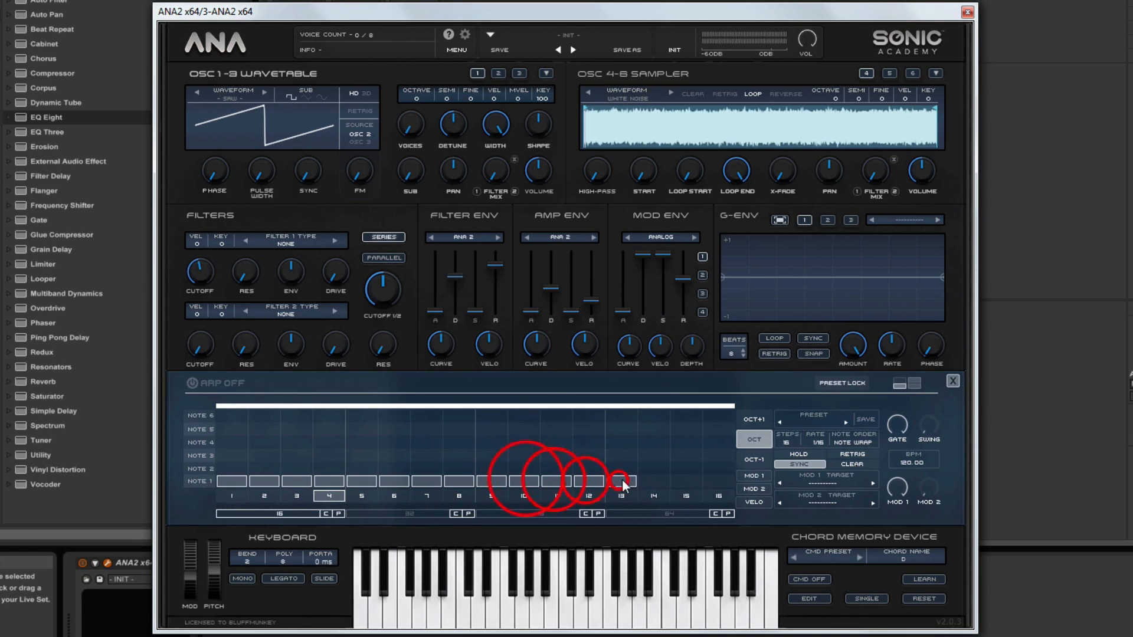
left_click(653, 481)
left_click(686, 481)
left_click(718, 481)
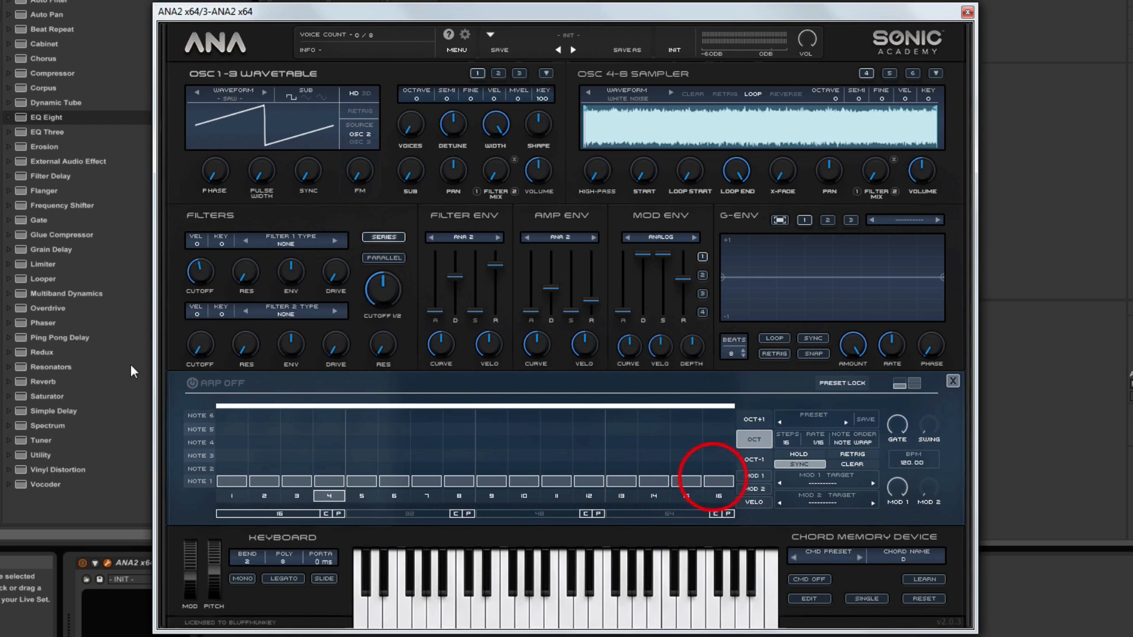
left_click(192, 383)
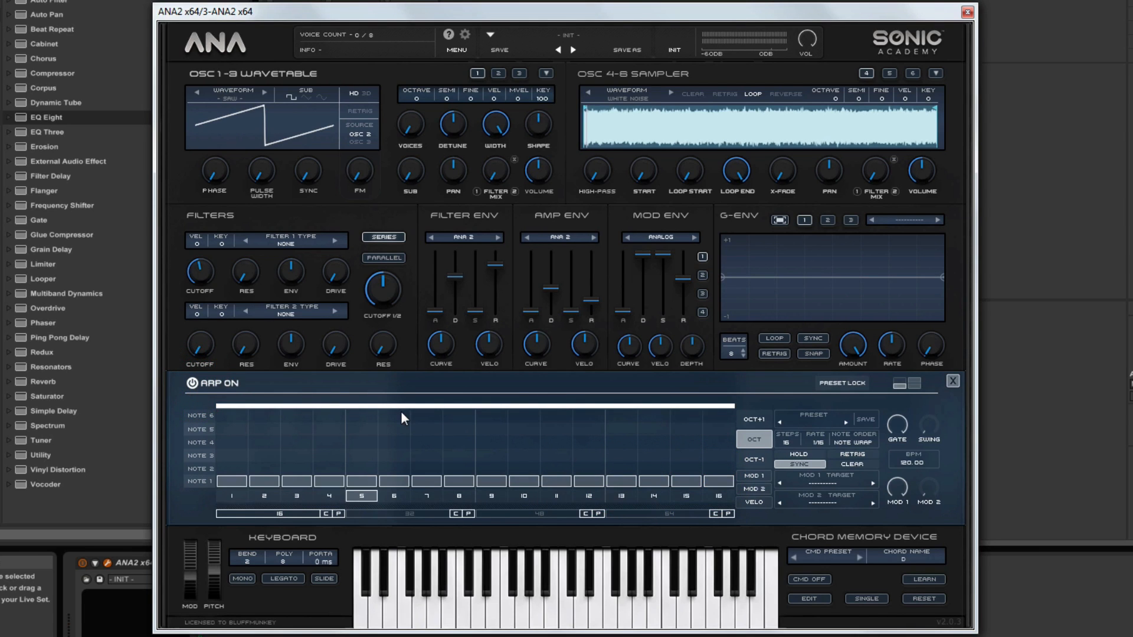
Draw a Mod 1 pattern of four rising four-step ramps that peak on steps 4, 8, 12 and 16
left_click(759, 476)
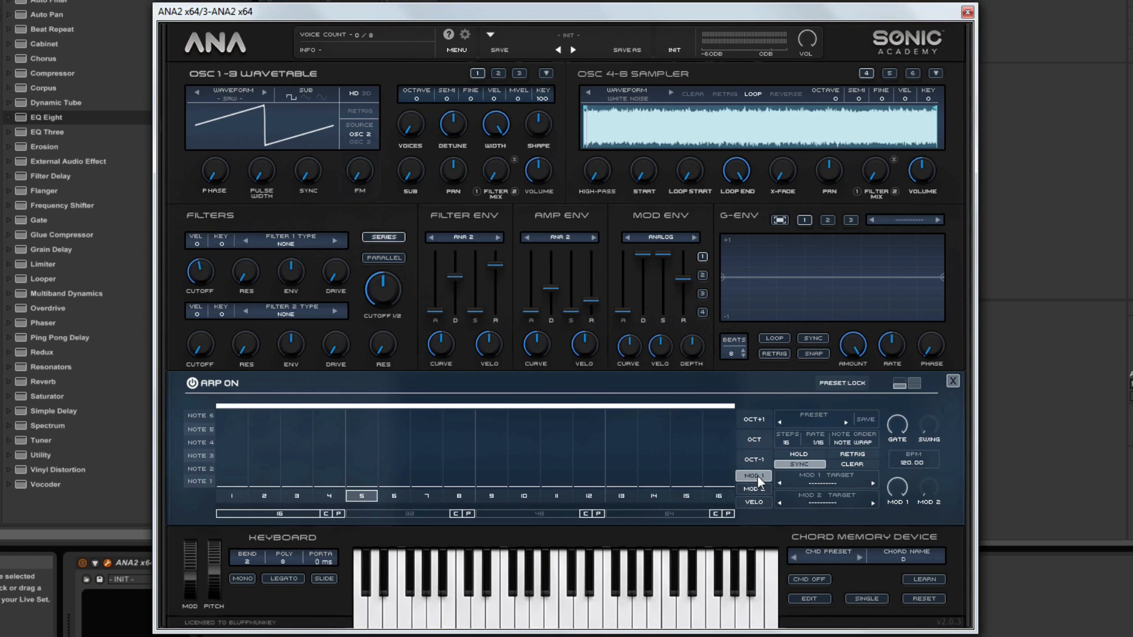
mouse_move(230, 478)
left_mouse_down()
mouse_move(266, 477)
mouse_move(344, 440)
mouse_move(298, 468)
left_mouse_up()
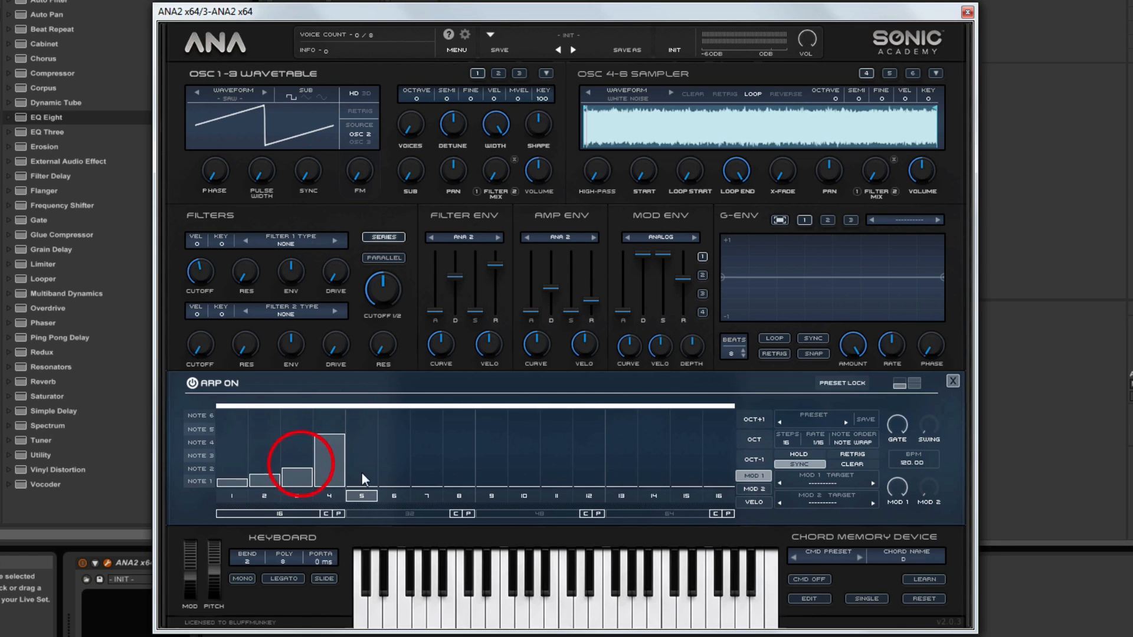
left_click(752, 439)
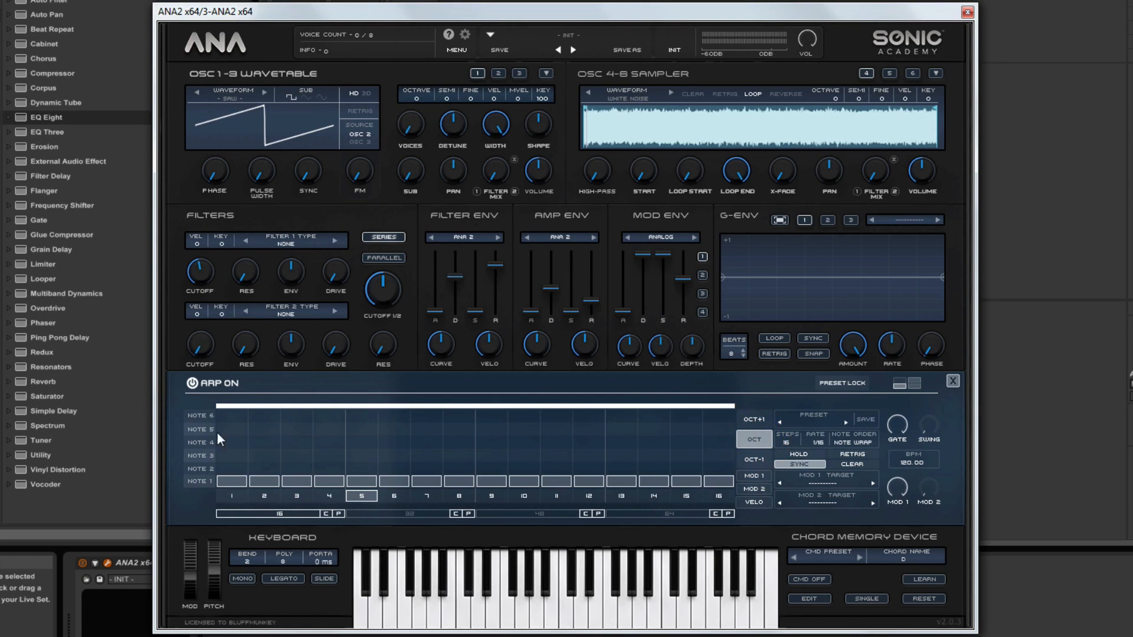
left_click(758, 476)
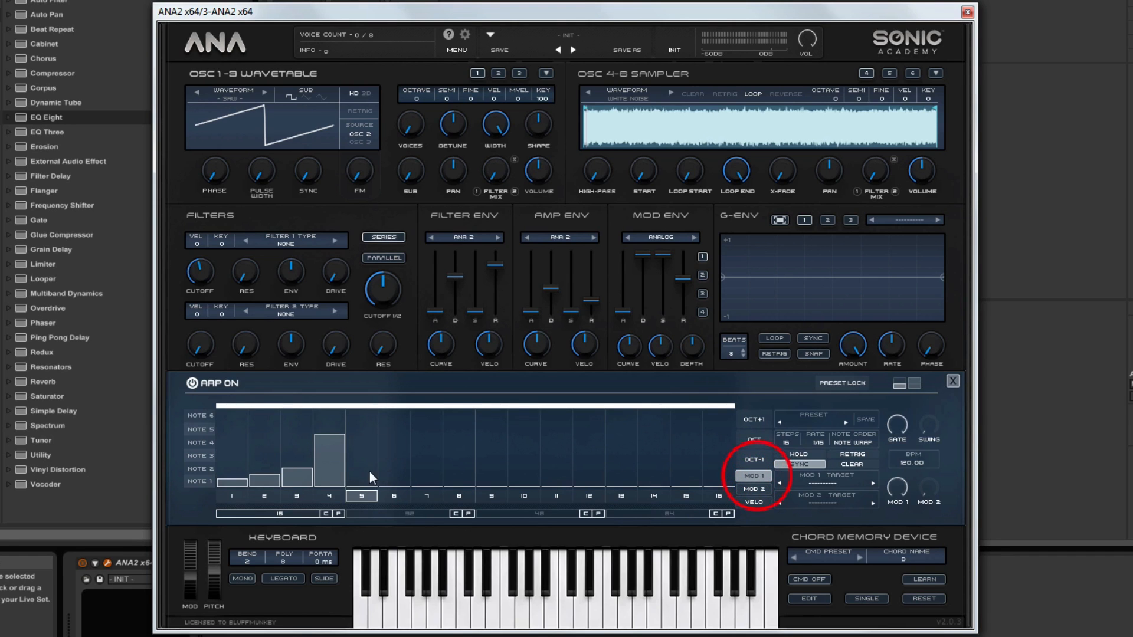
mouse_move(361, 476)
left_mouse_down()
mouse_move(454, 456)
mouse_move(462, 427)
left_mouse_up()
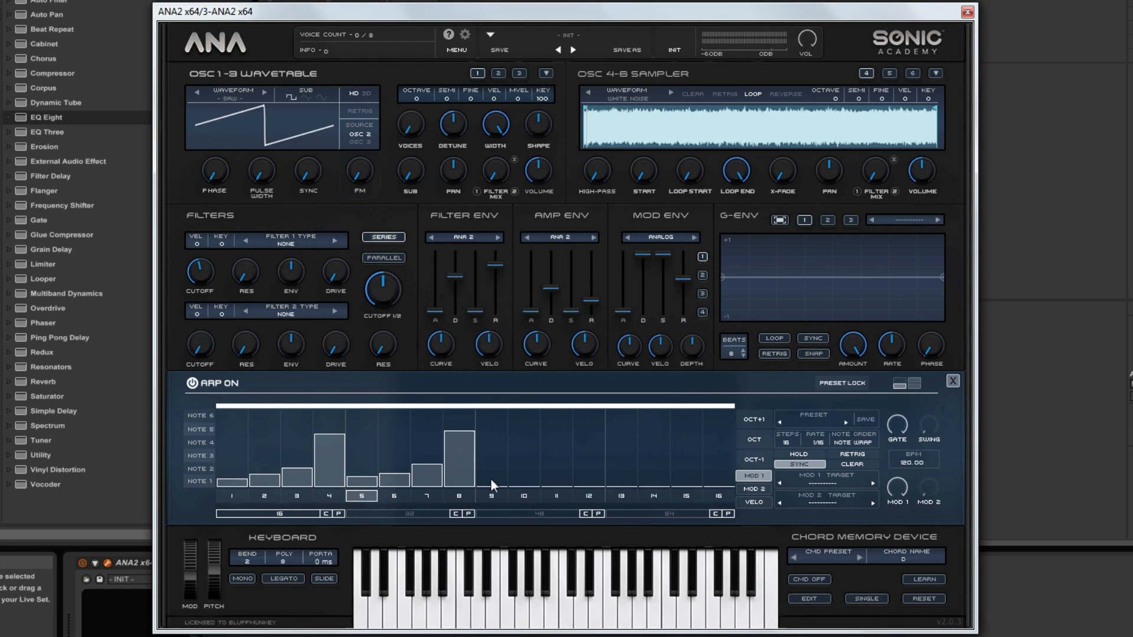
mouse_move(490, 478)
left_mouse_down()
mouse_move(582, 447)
mouse_move(590, 430)
left_mouse_up()
mouse_move(617, 474)
left_mouse_down()
mouse_move(707, 448)
mouse_move(720, 430)
left_mouse_up()
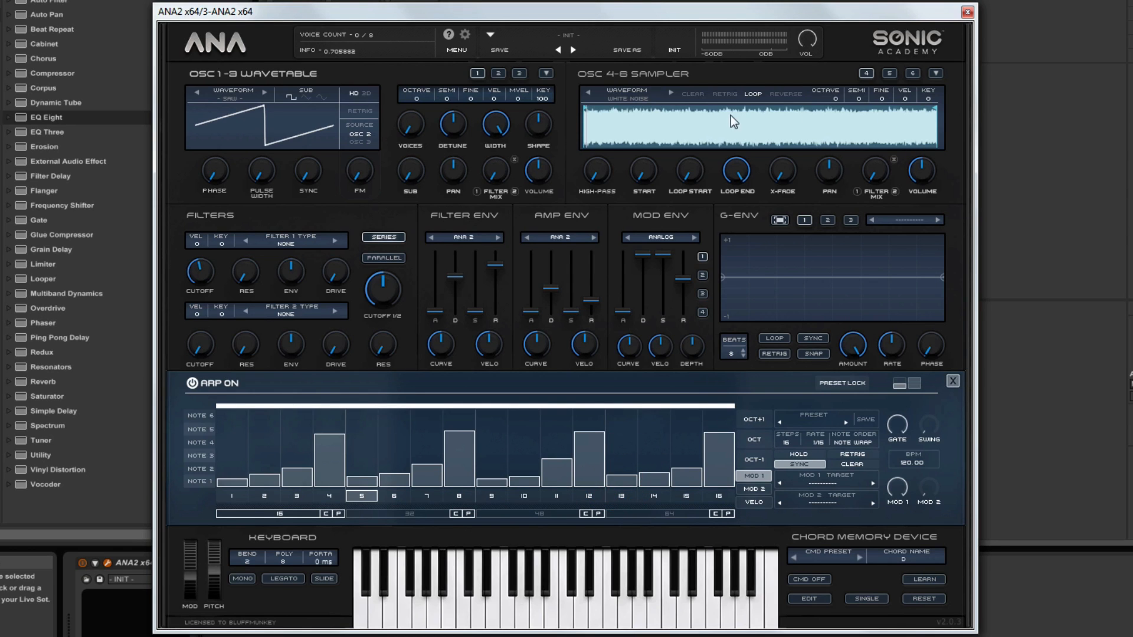
Turn sampler 4's volume fully down, assign ARP 1 to modulate it, and close the arpeggiator editor
left_click_drag(920, 169, 890, 323)
right_click(922, 168)
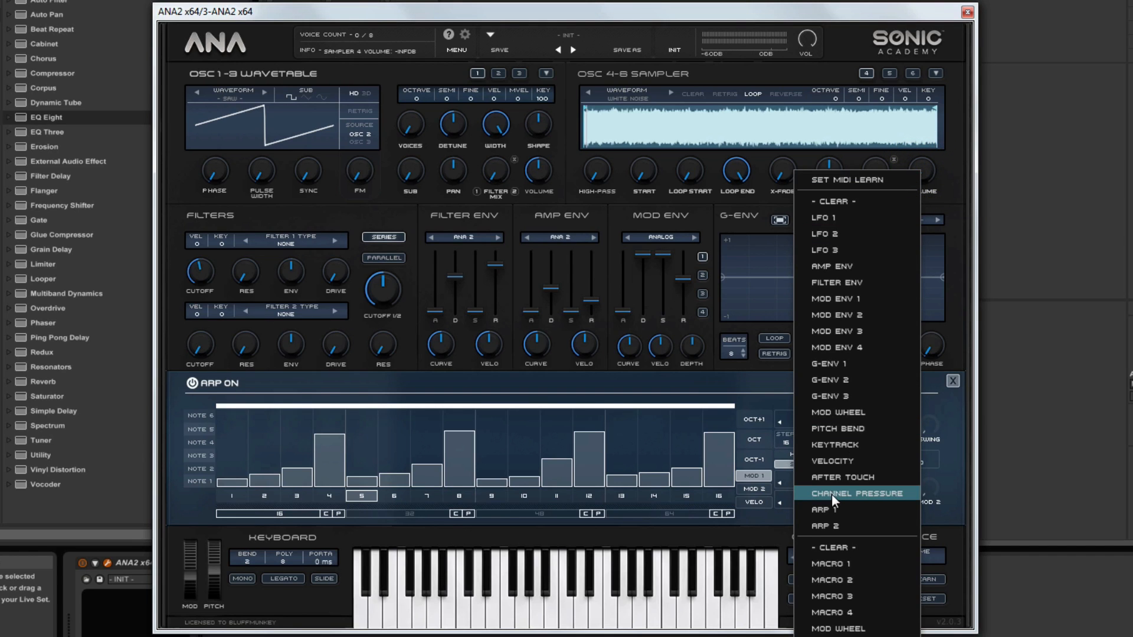
left_click(843, 509)
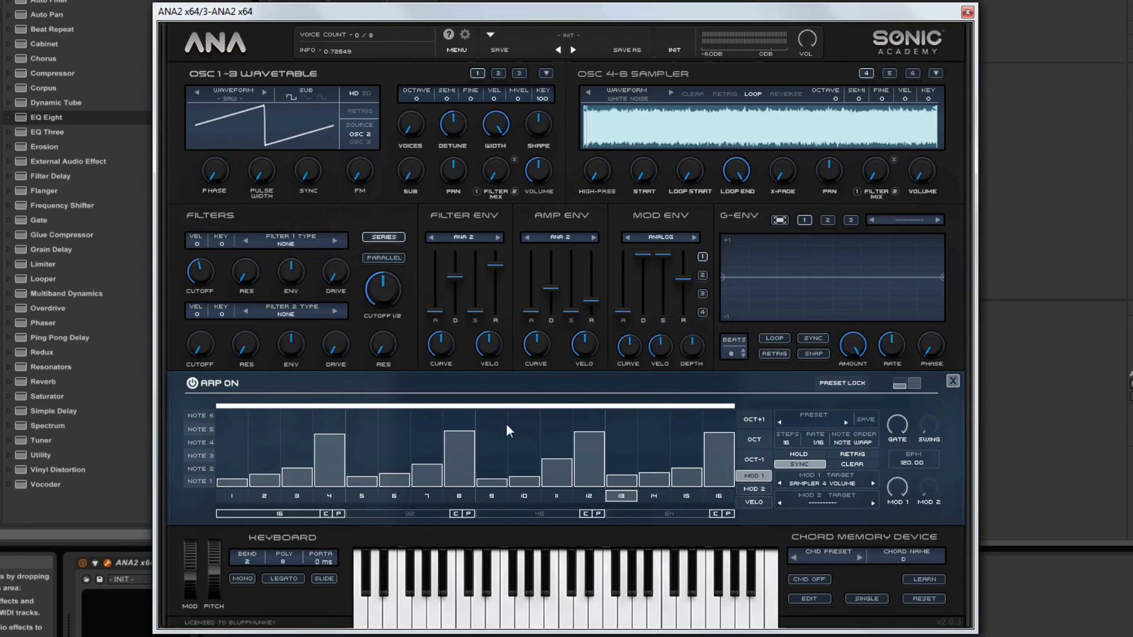
left_click(954, 380)
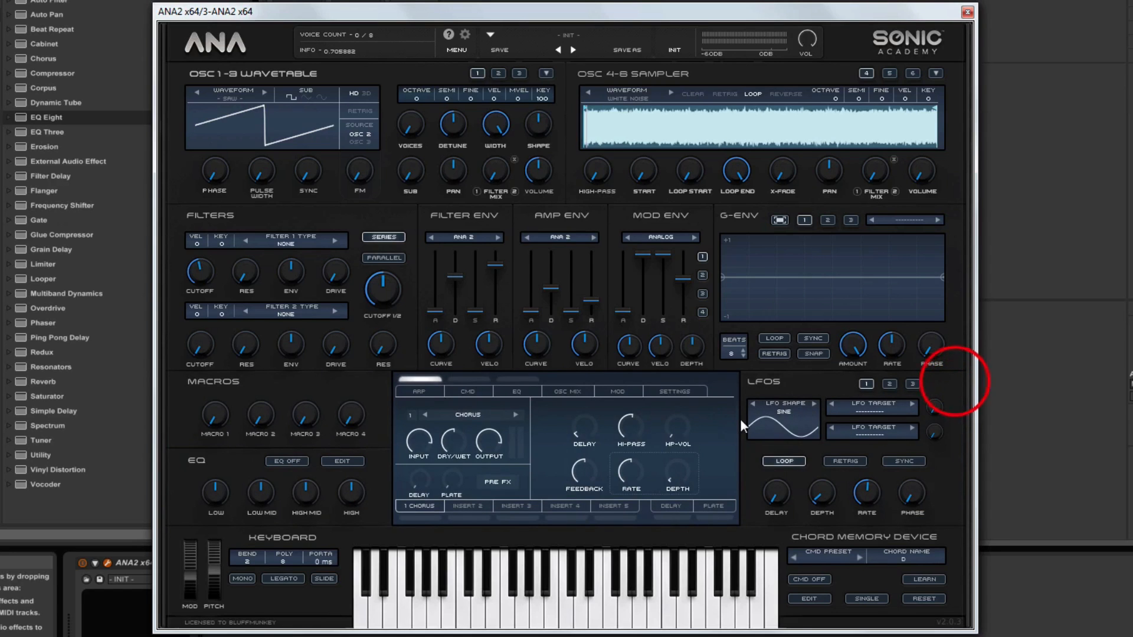
Set the filter 1 type to 4-Pole Vintage BP
left_click(279, 246)
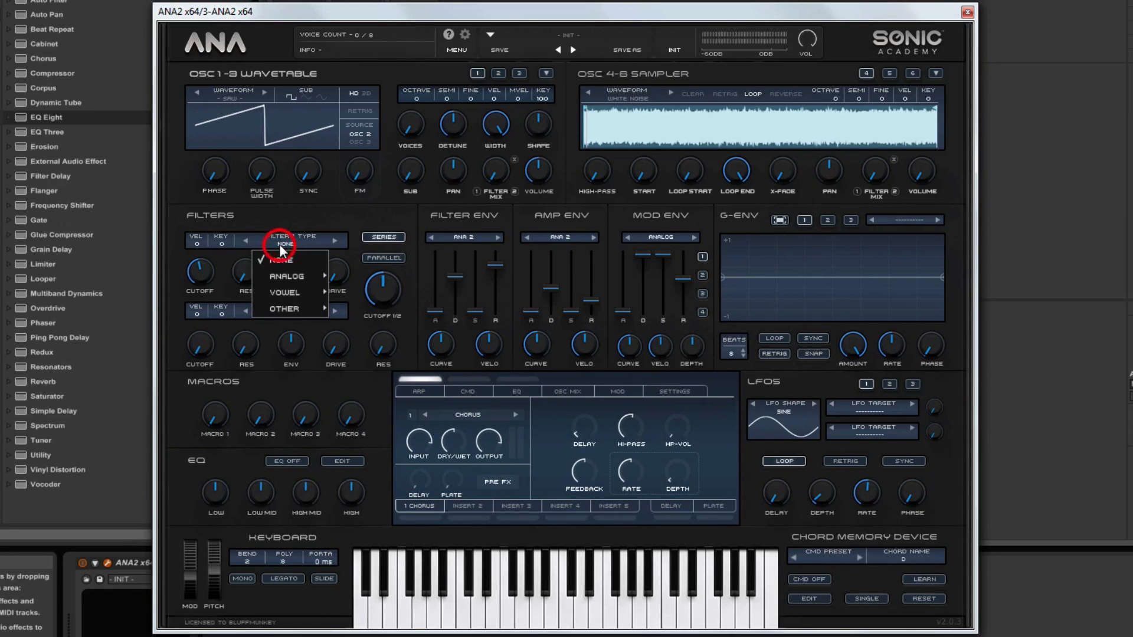
mouse_move(279, 309)
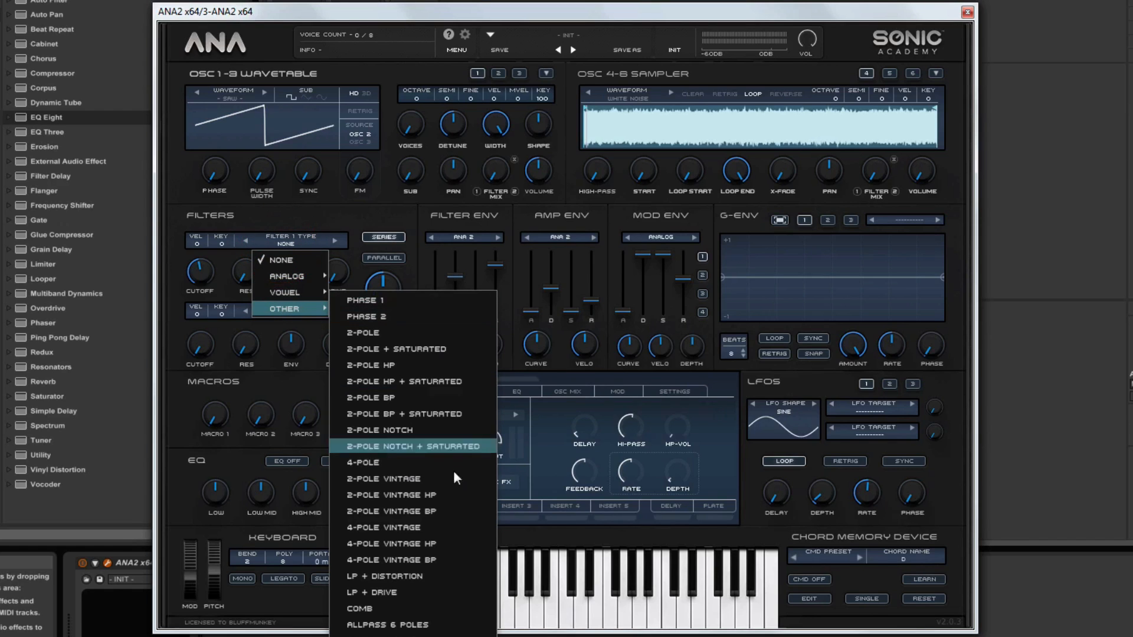
left_click(426, 558)
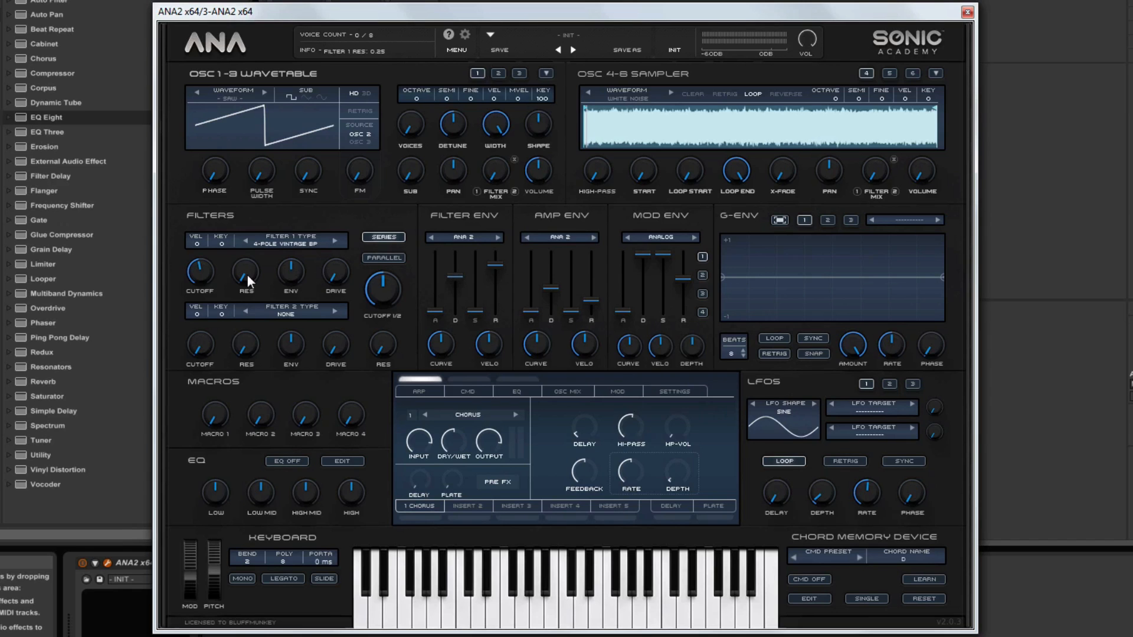
Raise filter 1's resonance to about halfway and lower both its own cutoff and the combined Cutoff 1/2
left_click_drag(247, 273, 232, 175)
left_click_drag(376, 281, 302, 312)
left_click_drag(208, 275, 190, 342)
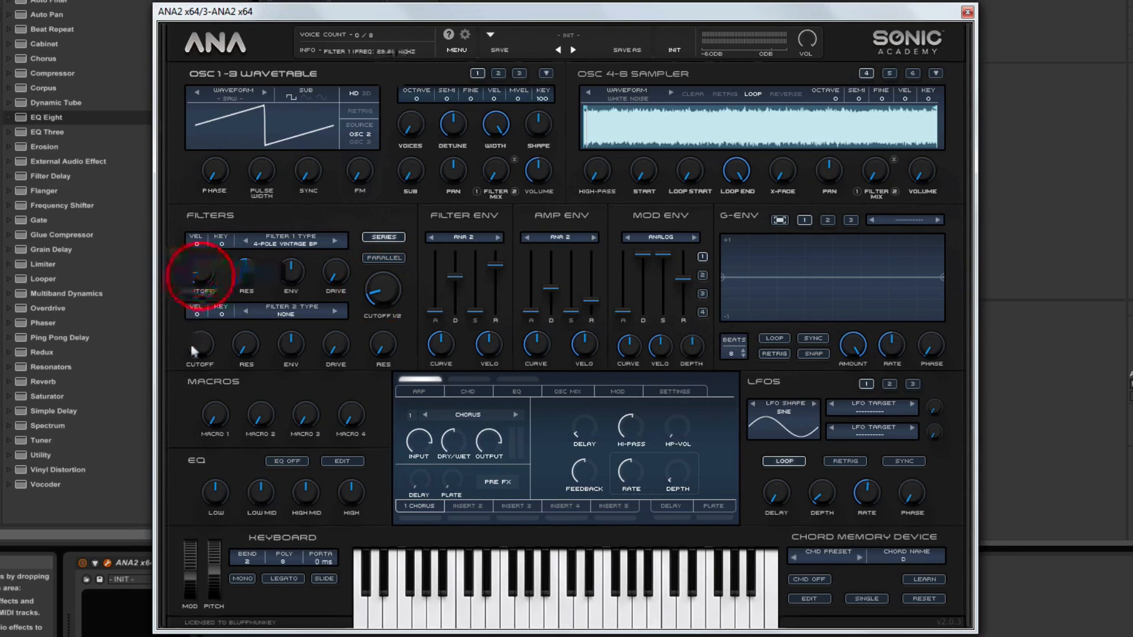
left_click_drag(199, 275, 199, 281)
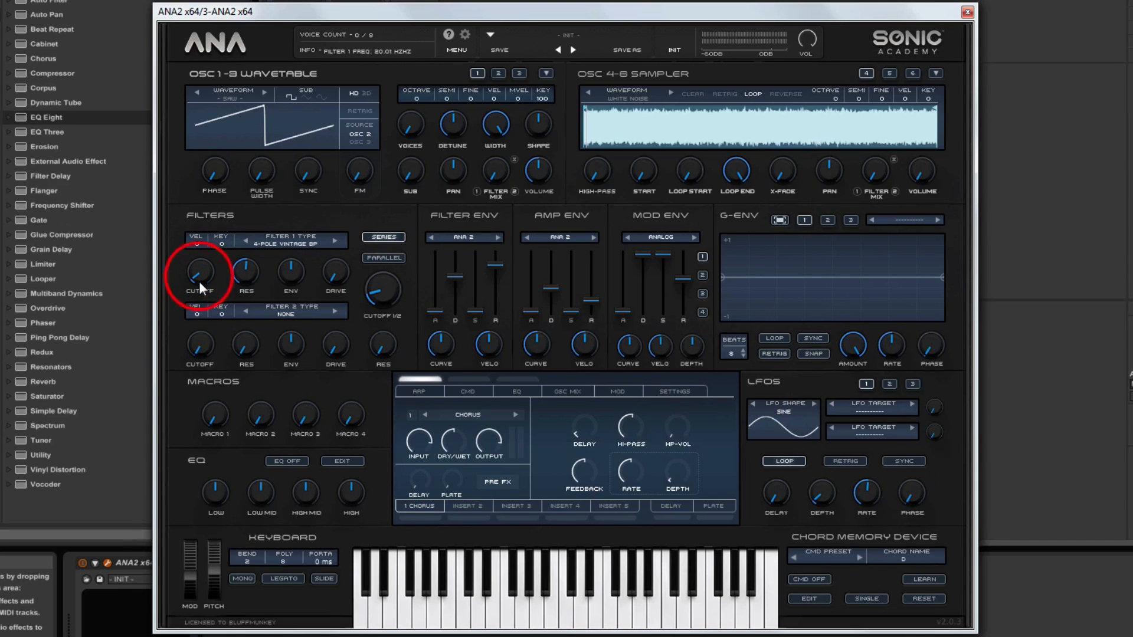
left_click_drag(366, 290, 373, 301)
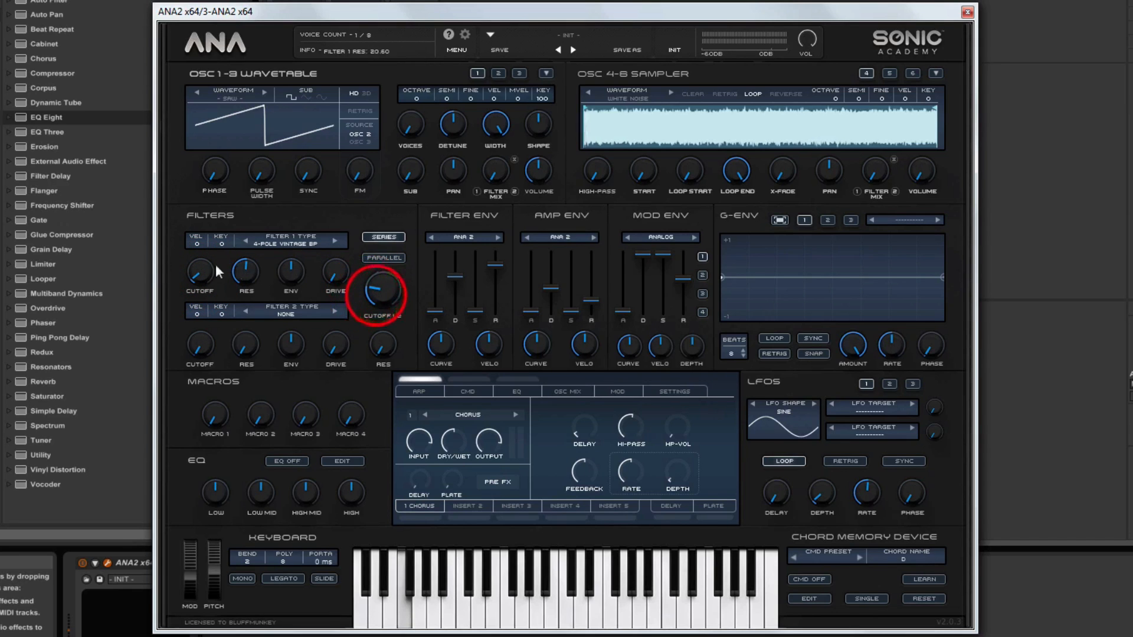
Set filter 1's drive to about 58% and fine-tune its cutoff and the combined Cutoff 1/2 at low settings
left_click_drag(199, 272, 197, 219)
left_click_drag(335, 272, 331, 164)
left_click(381, 289)
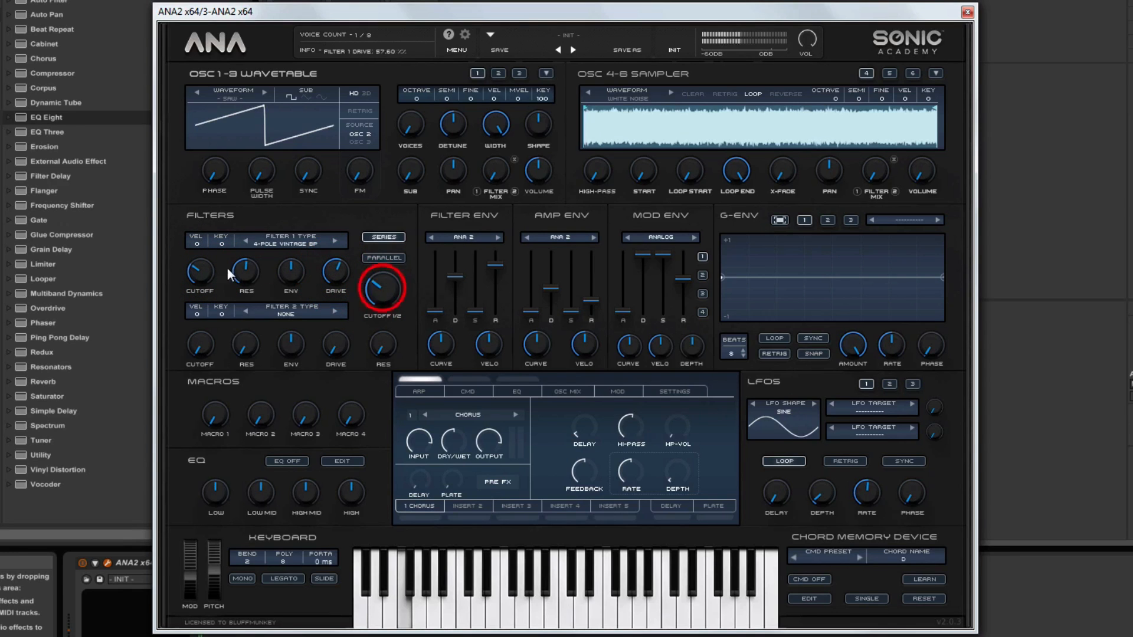
mouse_move(199, 271)
left_mouse_down()
mouse_move(193, 296)
mouse_move(197, 264)
mouse_move(196, 284)
left_mouse_up()
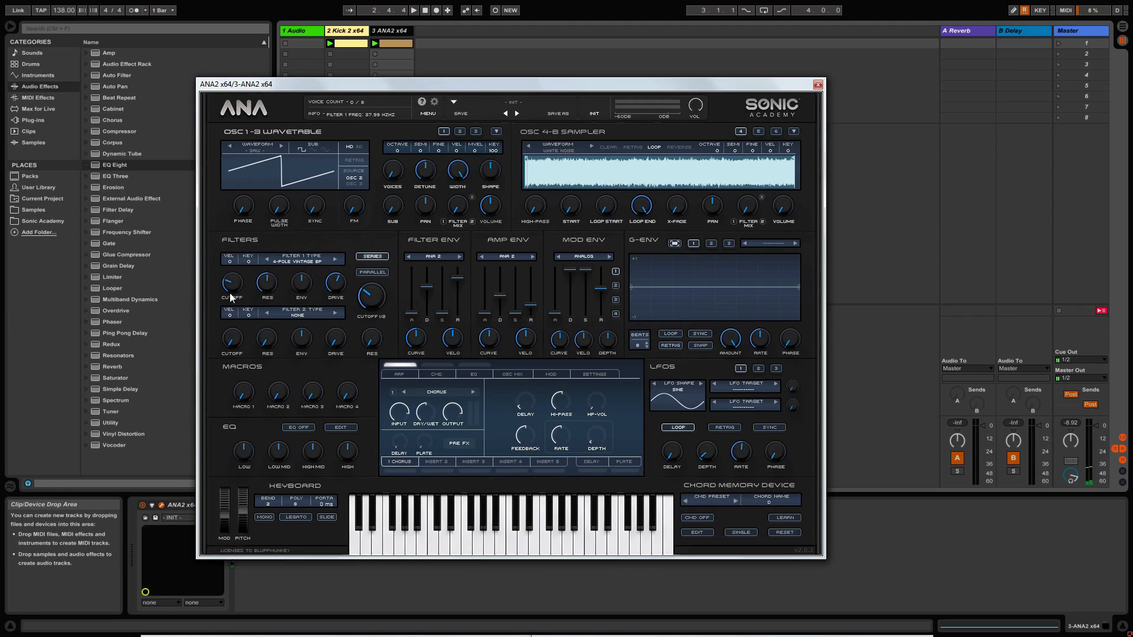
Move the ANA 2 plug-in window off the tracks and select the ANA2 clip and the Kick 2 clip in scene 1
left_click_drag(390, 84, 633, 93)
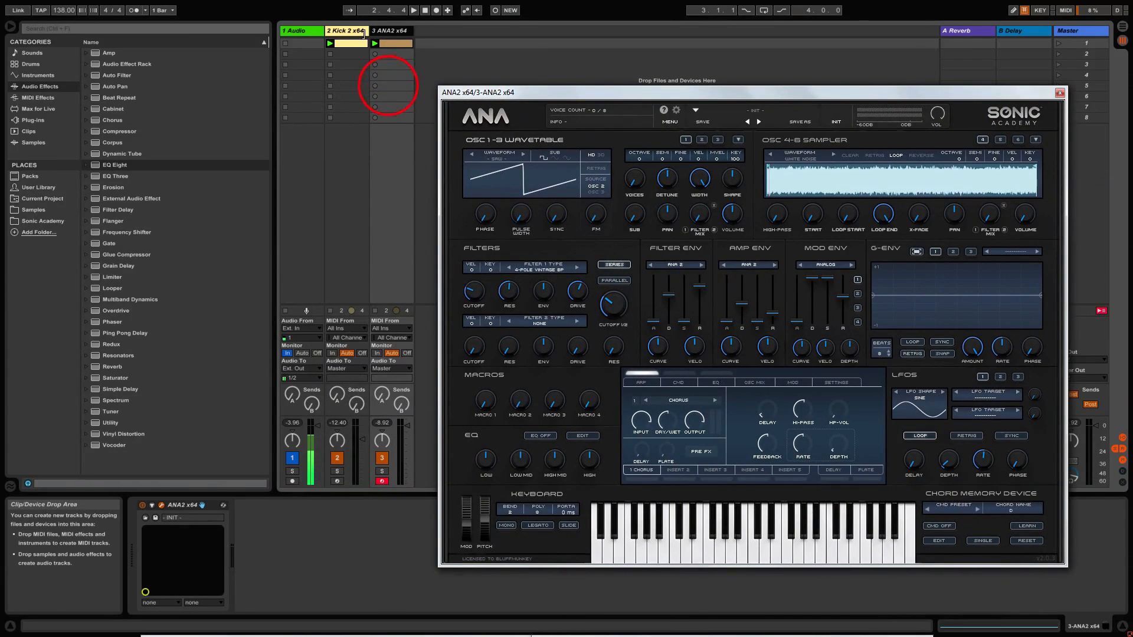
left_click(390, 44)
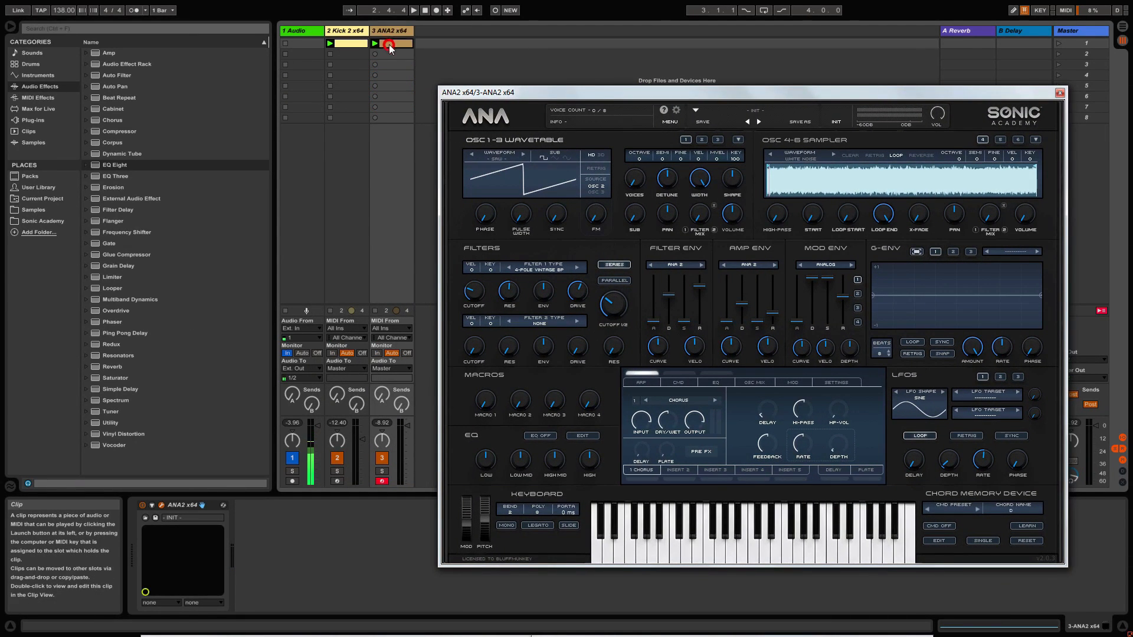
left_click(348, 44)
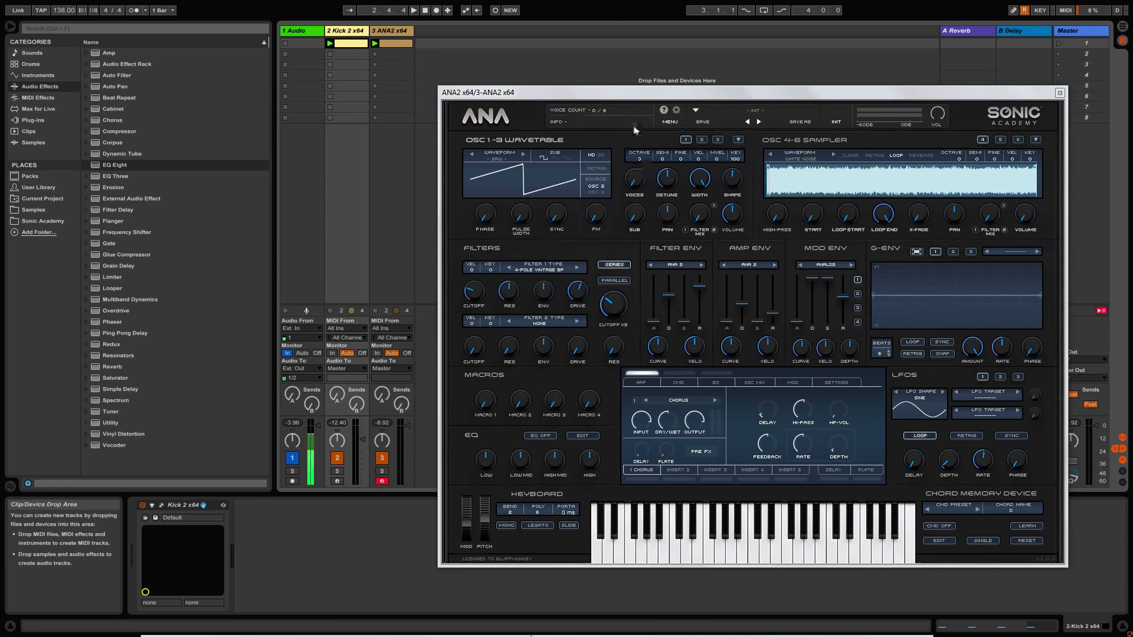
left_click_drag(636, 97, 612, 92)
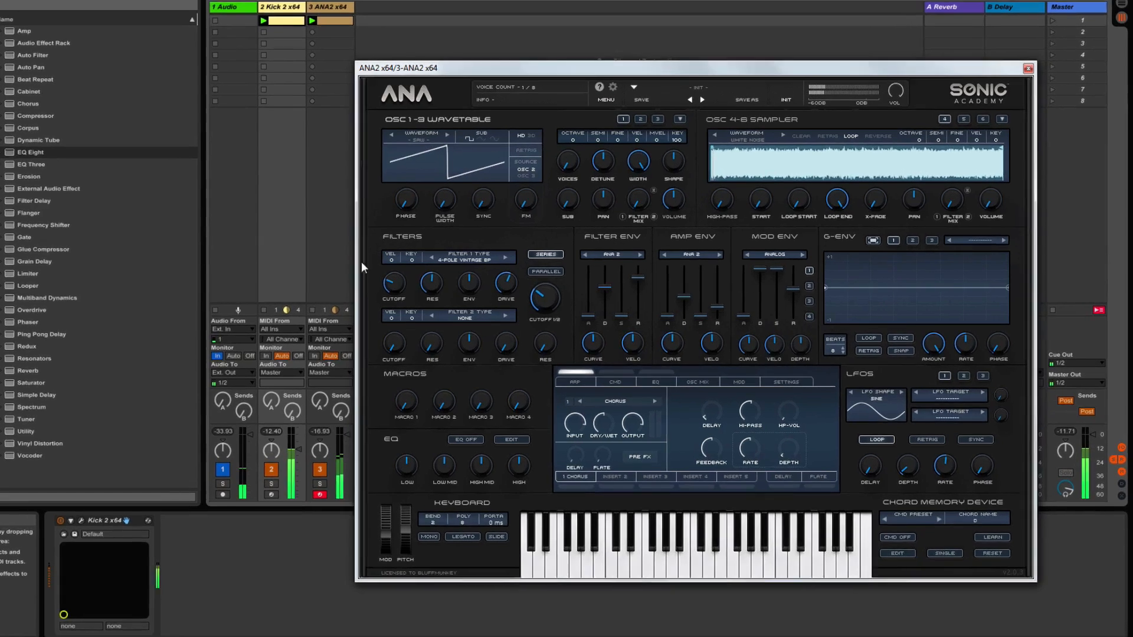
Make small corrections to filter 1's cutoff and the combined Cutoff 1/2 against the kick
left_click_drag(451, 284, 453, 287)
mouse_move(242, 277)
left_mouse_down()
mouse_move(246, 295)
mouse_move(235, 260)
mouse_move(238, 292)
mouse_move(233, 275)
left_mouse_up()
mouse_move(414, 295)
left_mouse_down()
mouse_move(416, 320)
mouse_move(414, 287)
left_mouse_up()
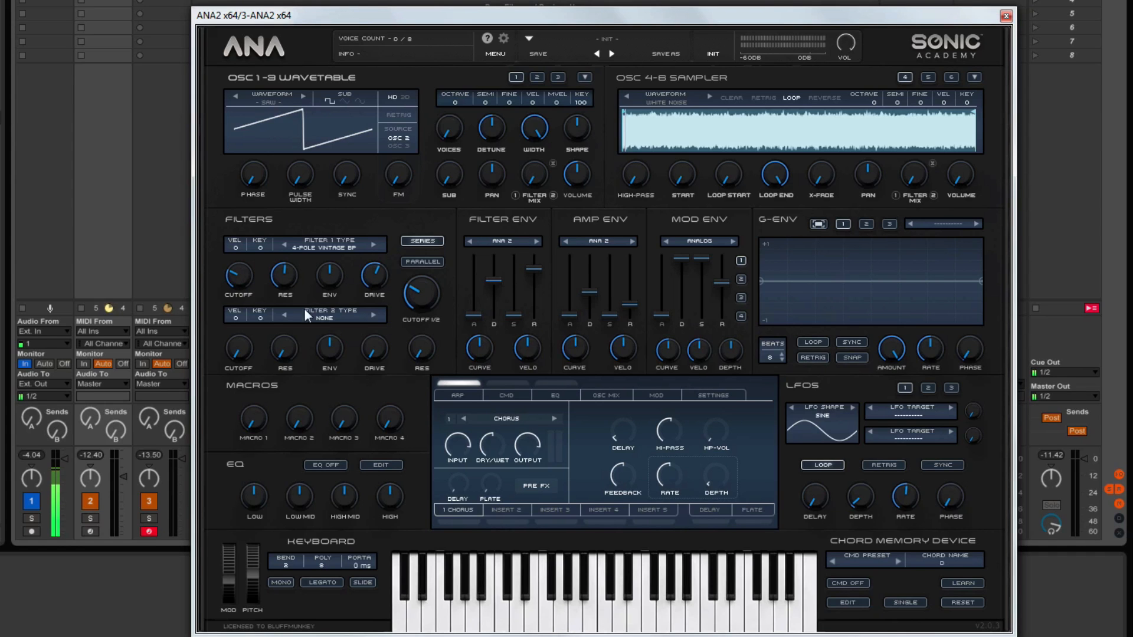
Load the Bitcrusher into insert slot 1, turn its dry/wet fully down, and raise its rate slightly
left_click(511, 419)
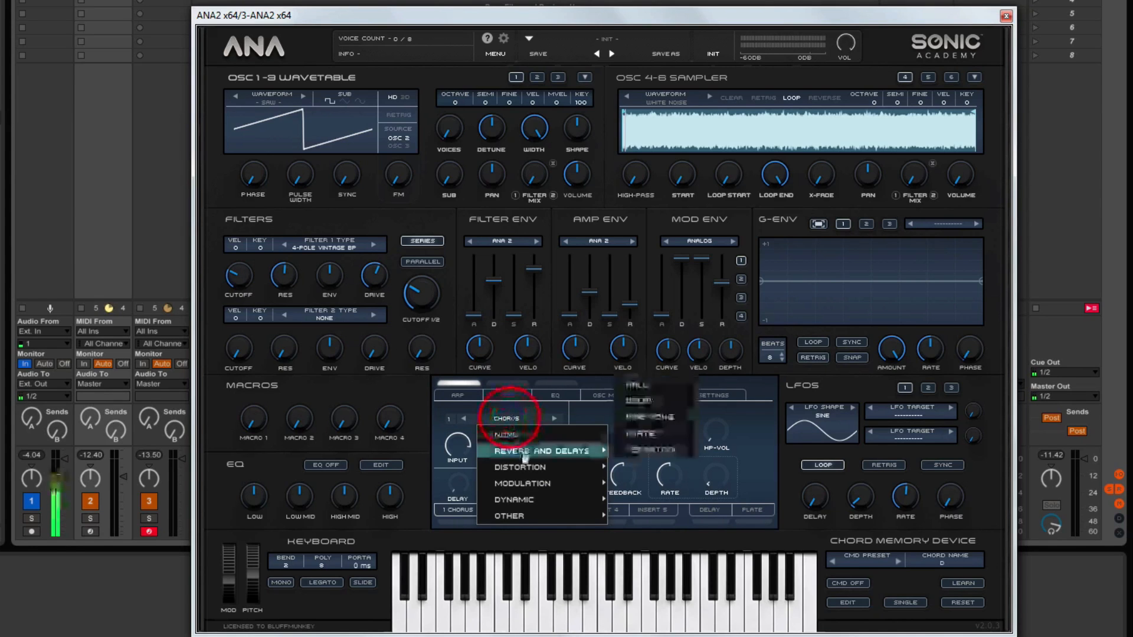
mouse_move(520, 466)
left_click(661, 401)
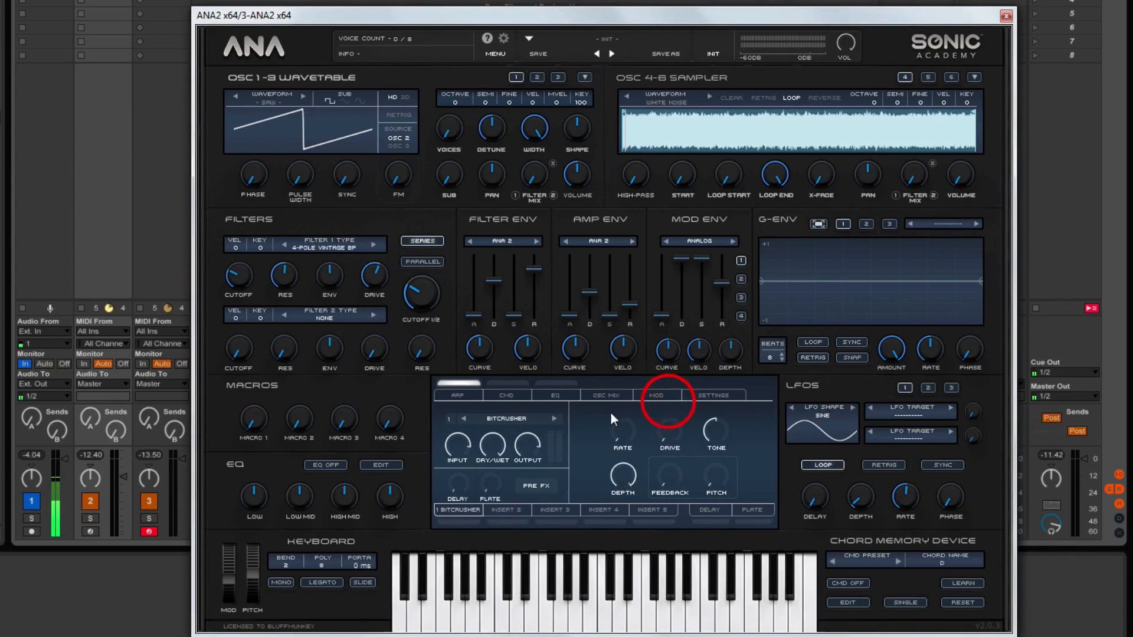
left_click(487, 447)
left_click_drag(621, 431, 620, 403)
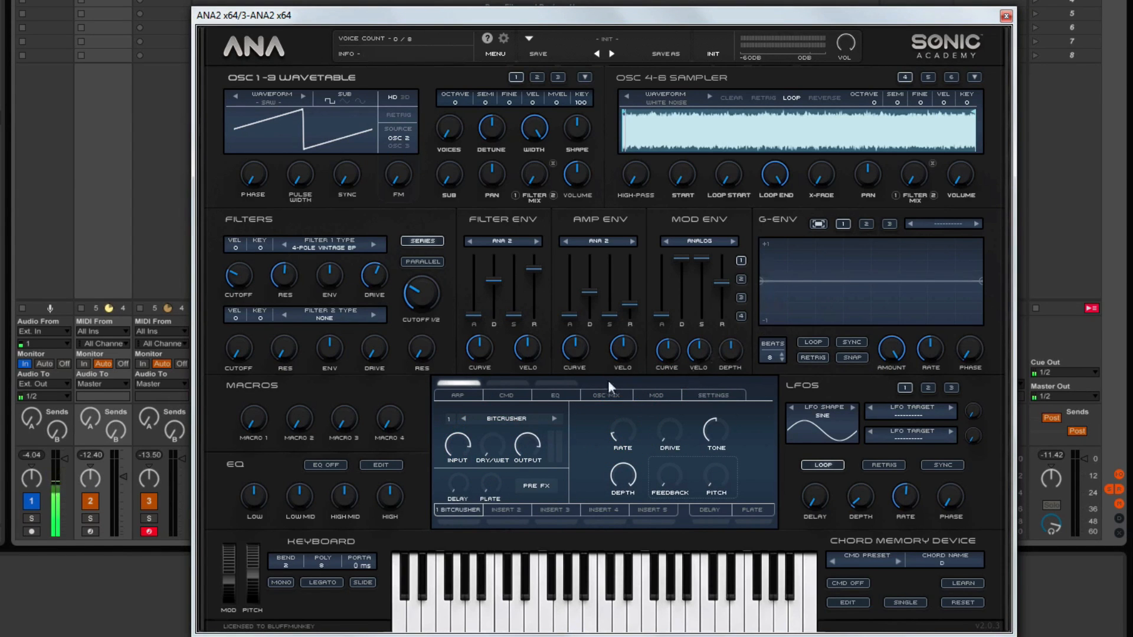
Assign ARP 1 to modulate the Bitcrusher's dry/wet, switch on insert 1, and fine-tune the Bitcrusher's rate
mouse_move(490, 446)
left_mouse_down()
mouse_move(483, 409)
mouse_move(484, 453)
left_mouse_up()
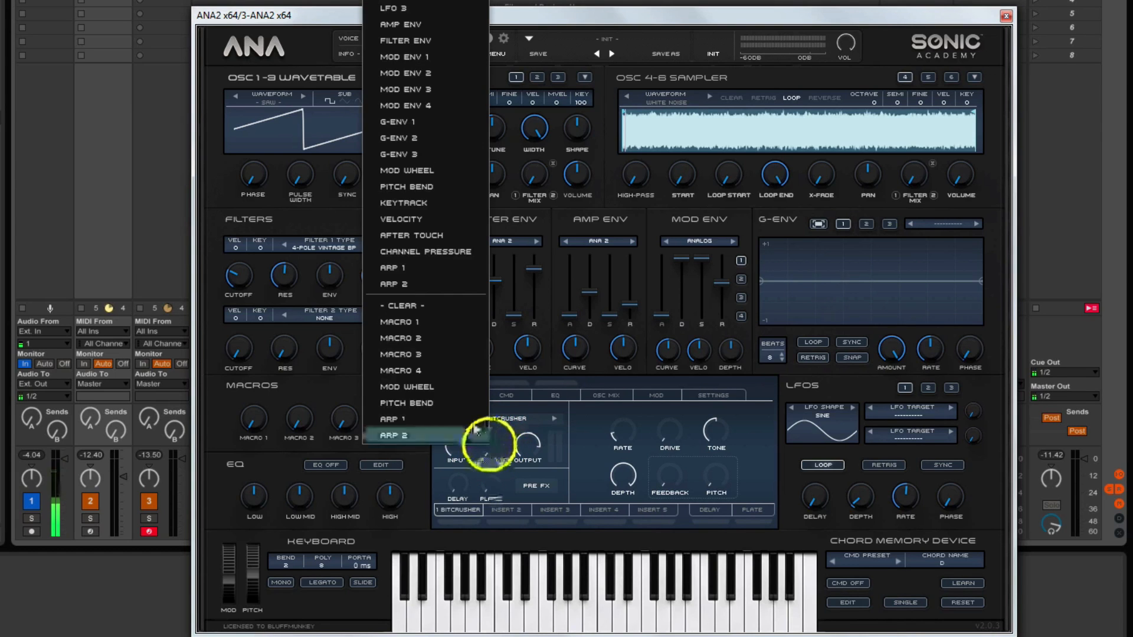
left_click(414, 271)
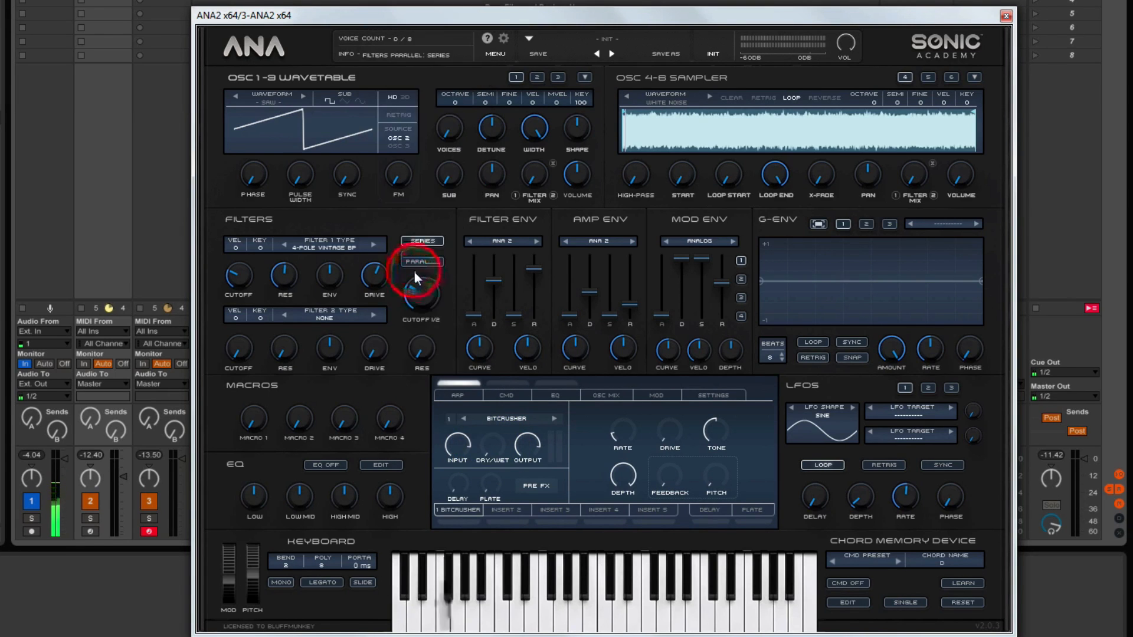
left_click(502, 446)
left_click(459, 522)
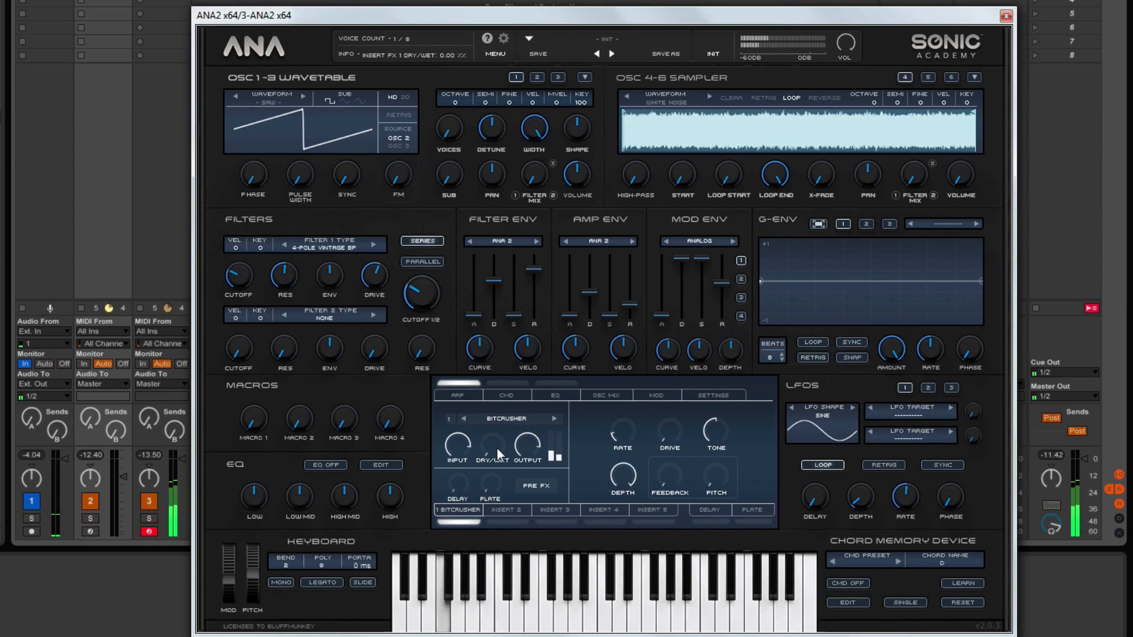
left_click_drag(621, 430, 620, 410)
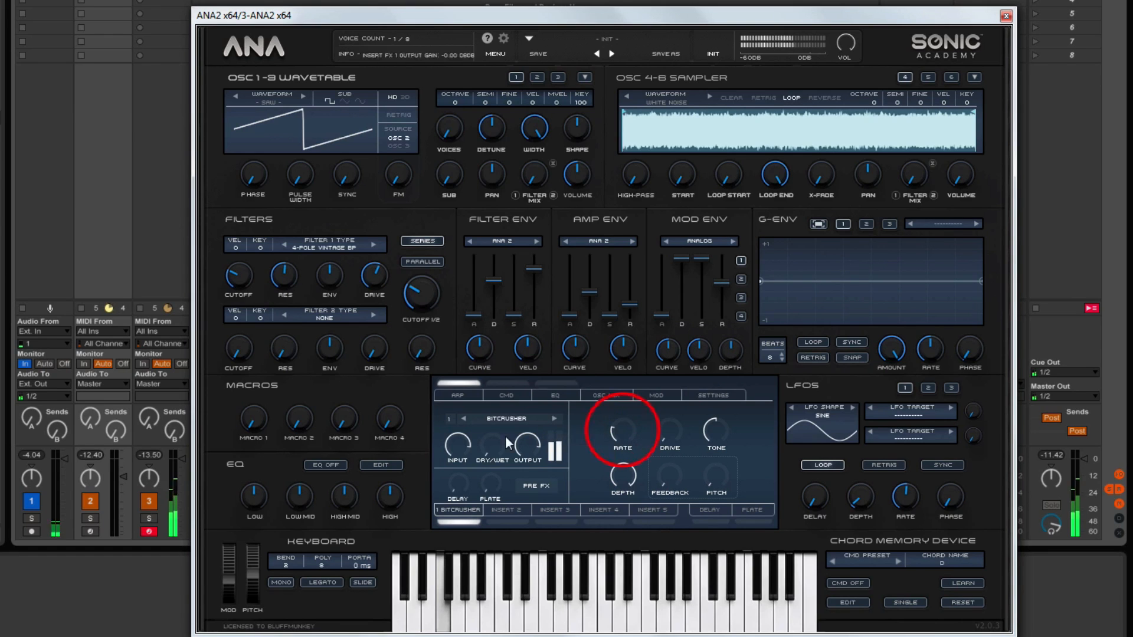
left_click(491, 448)
Set the ARP 1 to Insert FX 1 Dry/Wet amount to 27 in the mod matrix and close the matrix
left_click(660, 394)
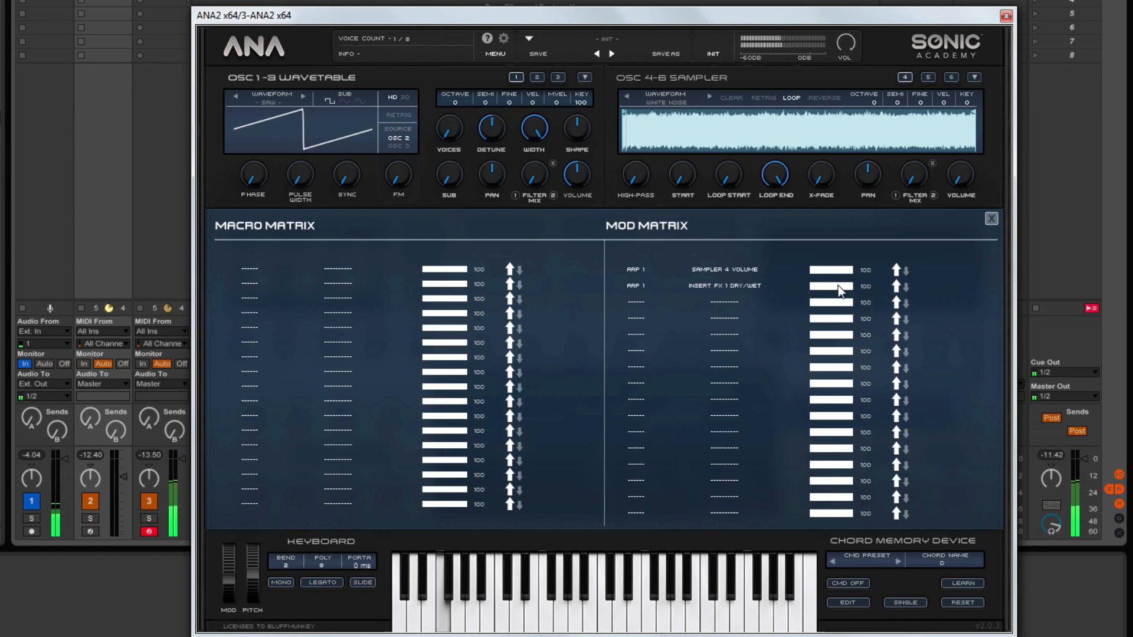
left_click(822, 289)
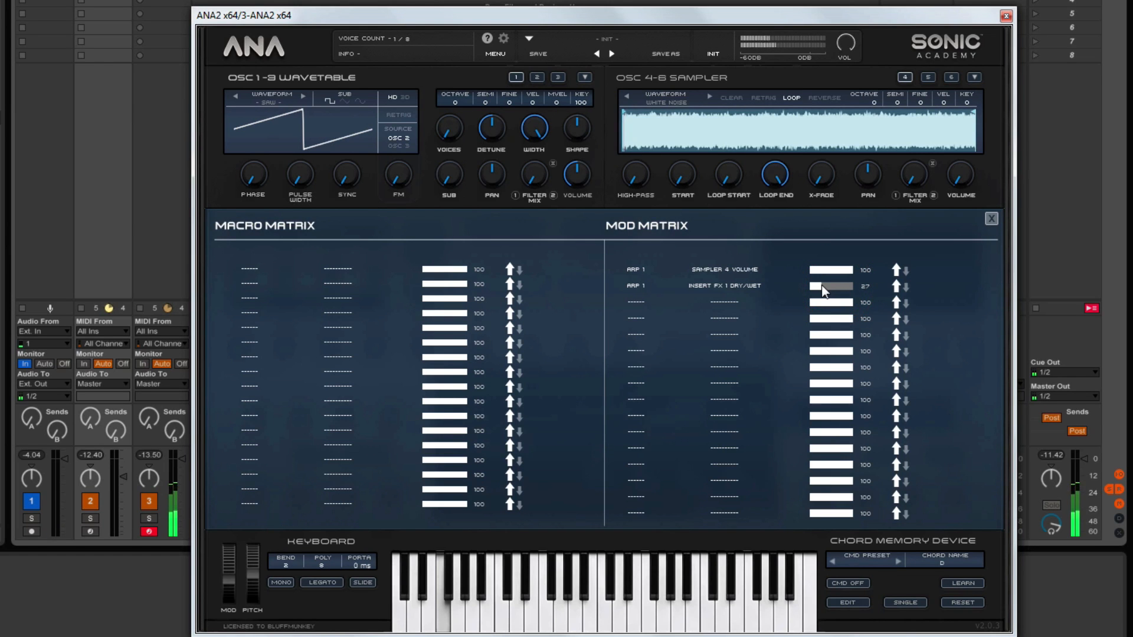
left_click(990, 220)
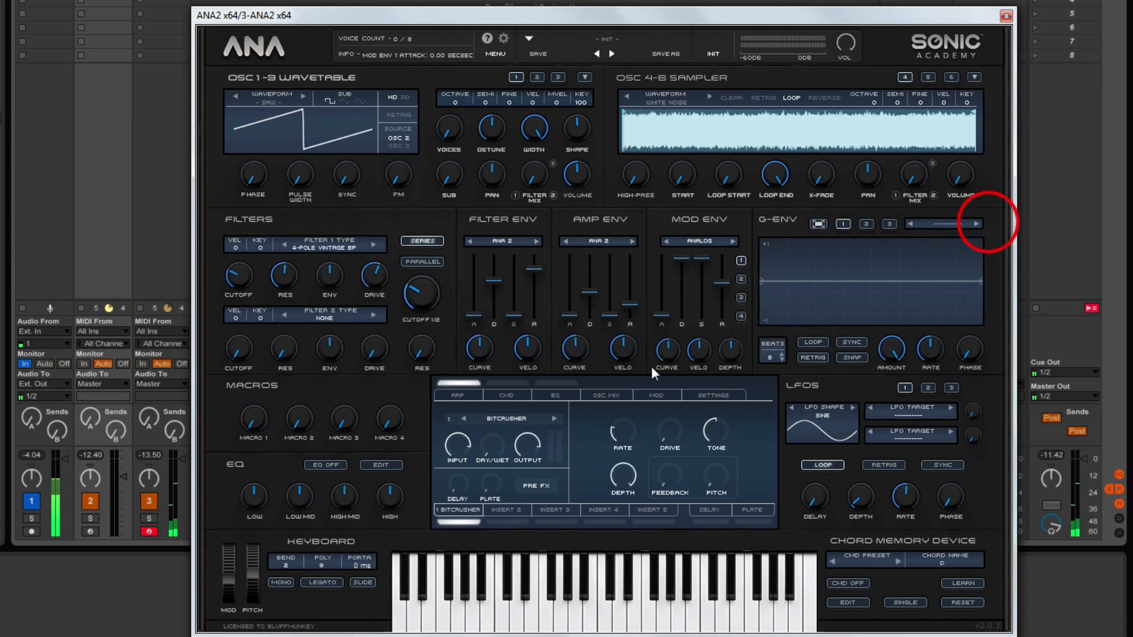
Check the Mod 1 step pattern in the arpeggiator editor and switch its step grid to Mod 2
left_click(462, 395)
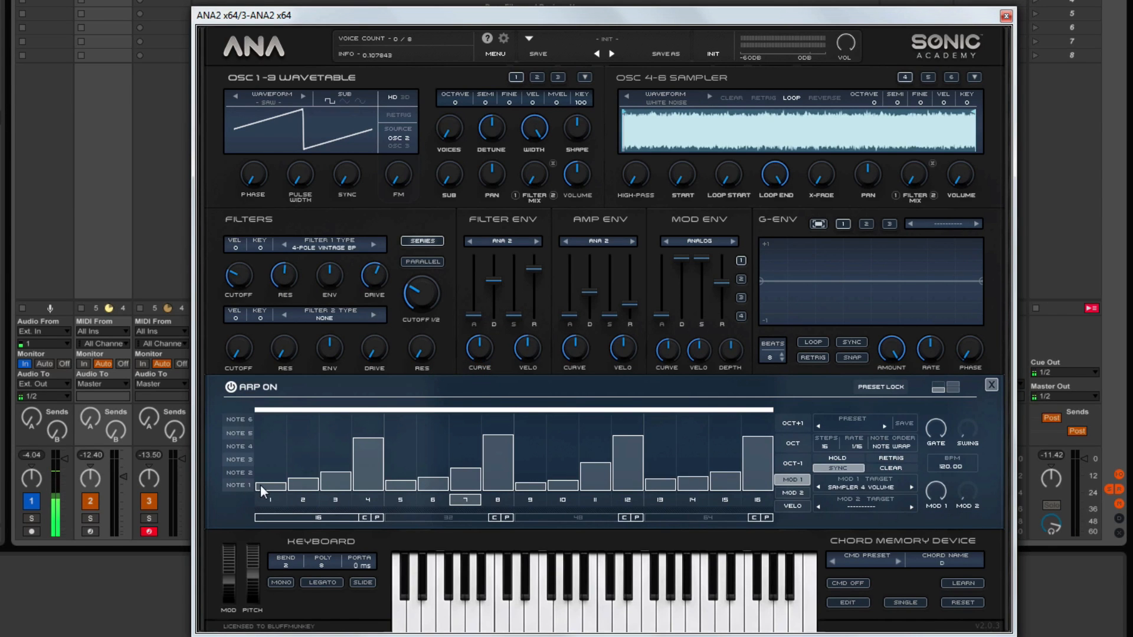
left_click(991, 384)
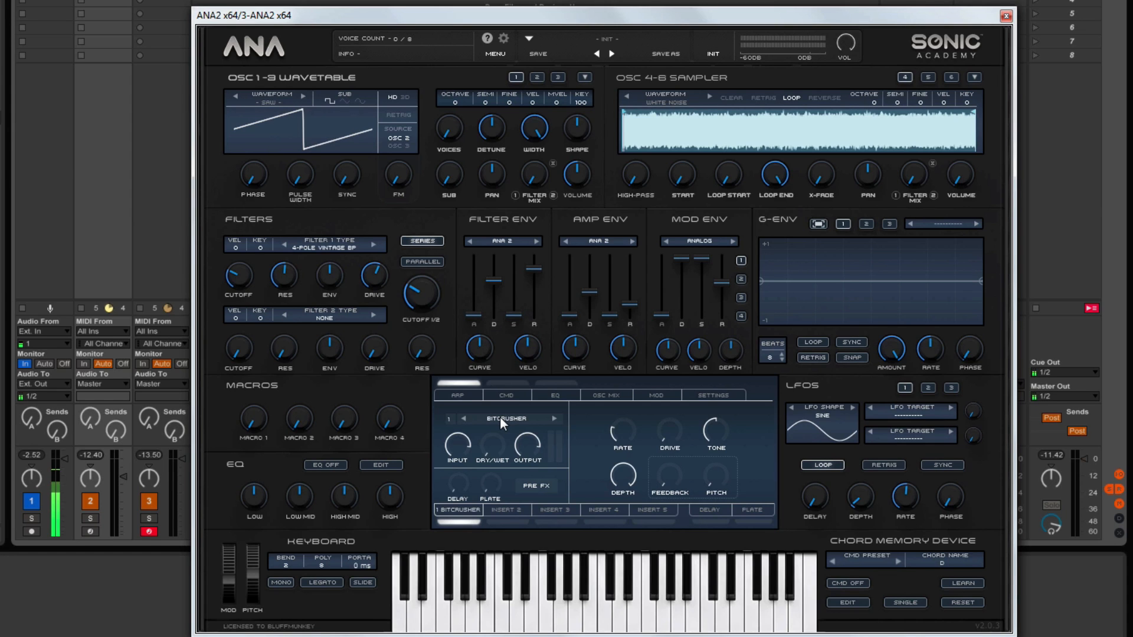
left_click(460, 396)
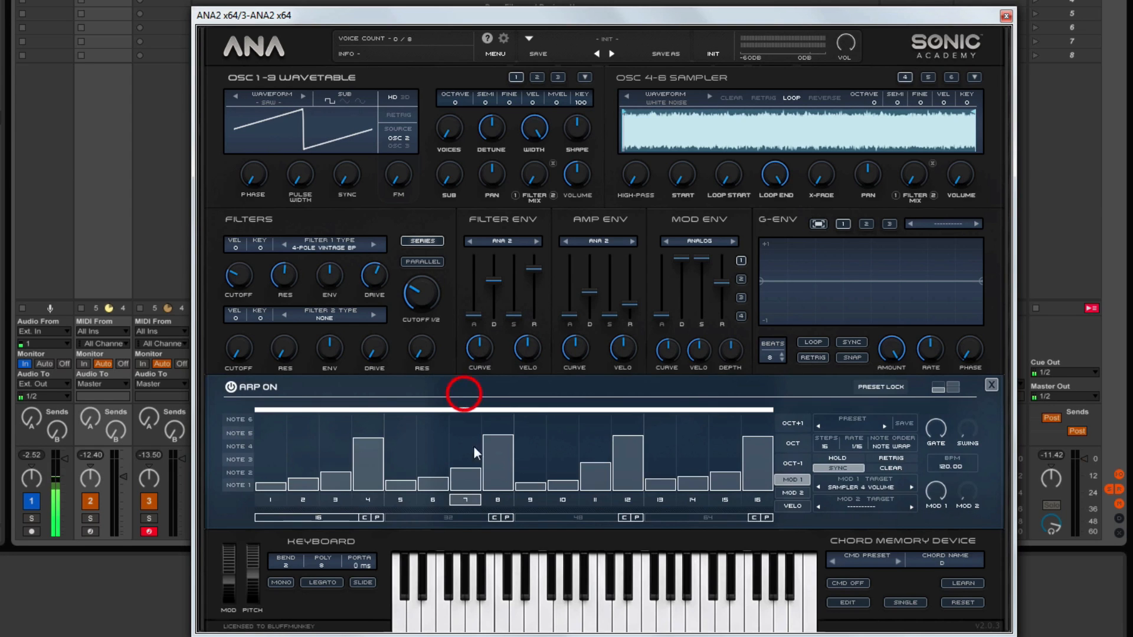
left_click(789, 493)
Try an uneven Mod 2 level pattern across the arpeggiator steps and clear all steps to 0%
left_click(257, 457)
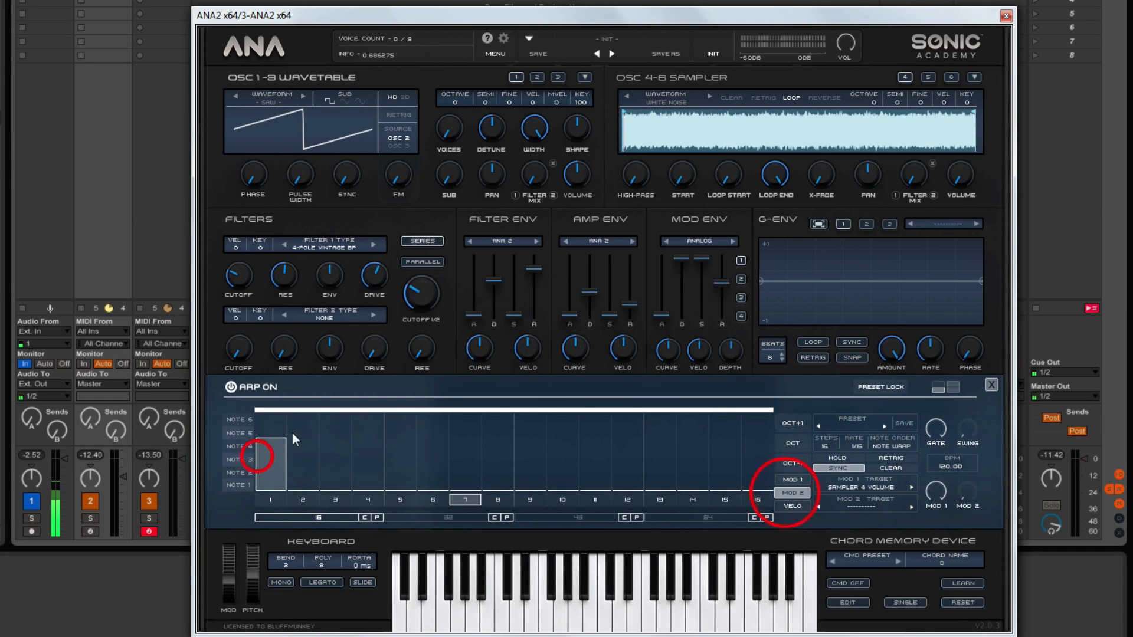
left_click(306, 437)
left_click(362, 457)
left_click(522, 431)
left_click(543, 448)
left_click(579, 460)
left_click(695, 445)
left_click(710, 438)
left_click(302, 469)
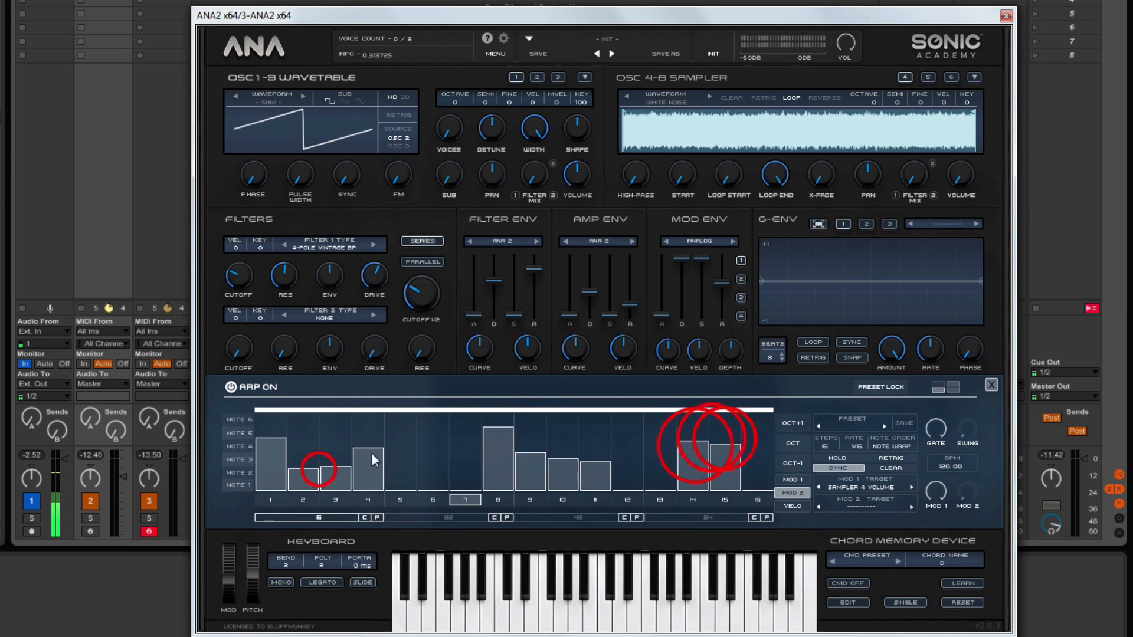
left_click(335, 466)
left_click(400, 446)
left_click(433, 439)
mouse_move(264, 452)
left_mouse_down()
mouse_move(352, 501)
mouse_move(706, 505)
mouse_move(755, 486)
mouse_move(270, 518)
left_mouse_up()
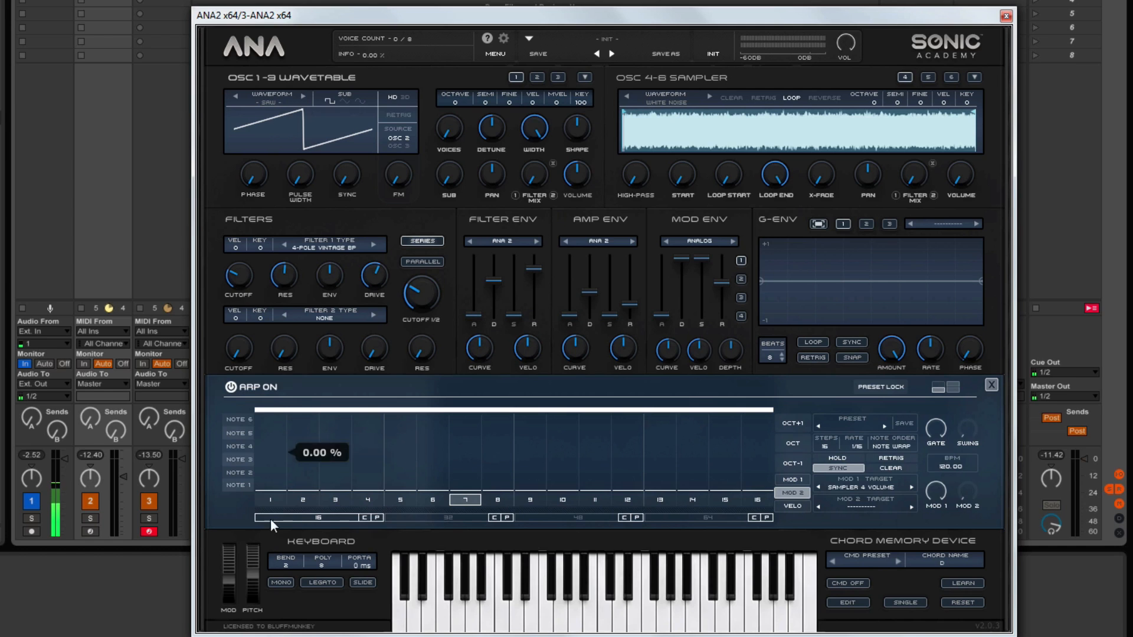
Raise Mod 2 steps 13 to 16 to full level and close the arpeggiator editor
mouse_move(662, 454)
left_mouse_down()
mouse_move(731, 384)
mouse_move(769, 379)
left_mouse_up()
left_click(991, 385)
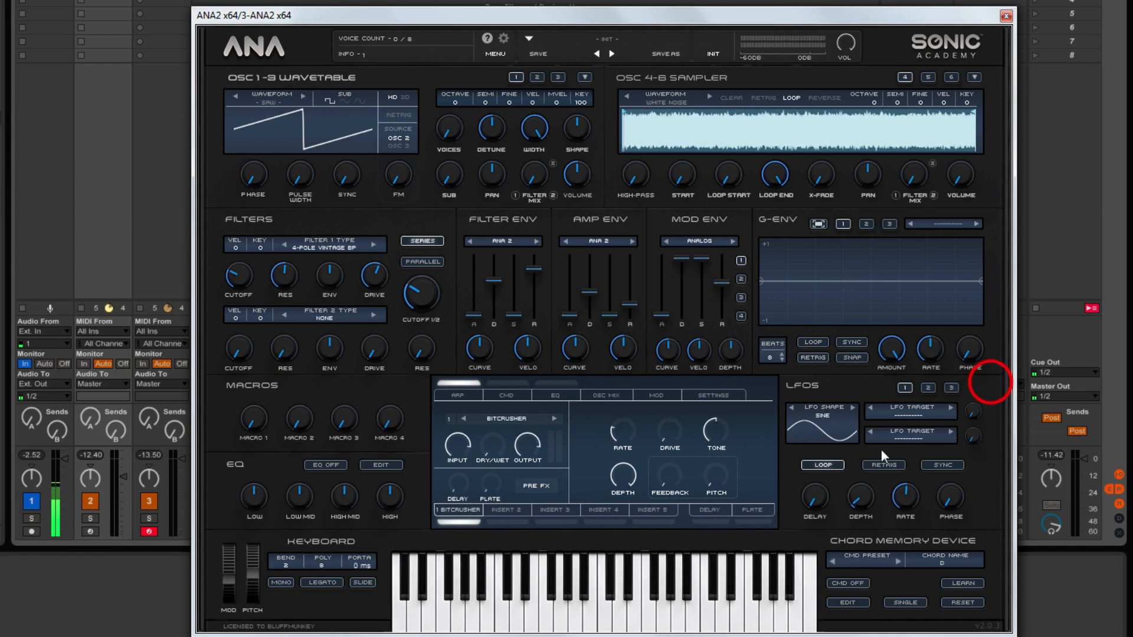
Enable the Plate send with its dry/wet fully down, assign ARP 2 to modulate that dry/wet, and open the arpeggiator editor
left_click(745, 510)
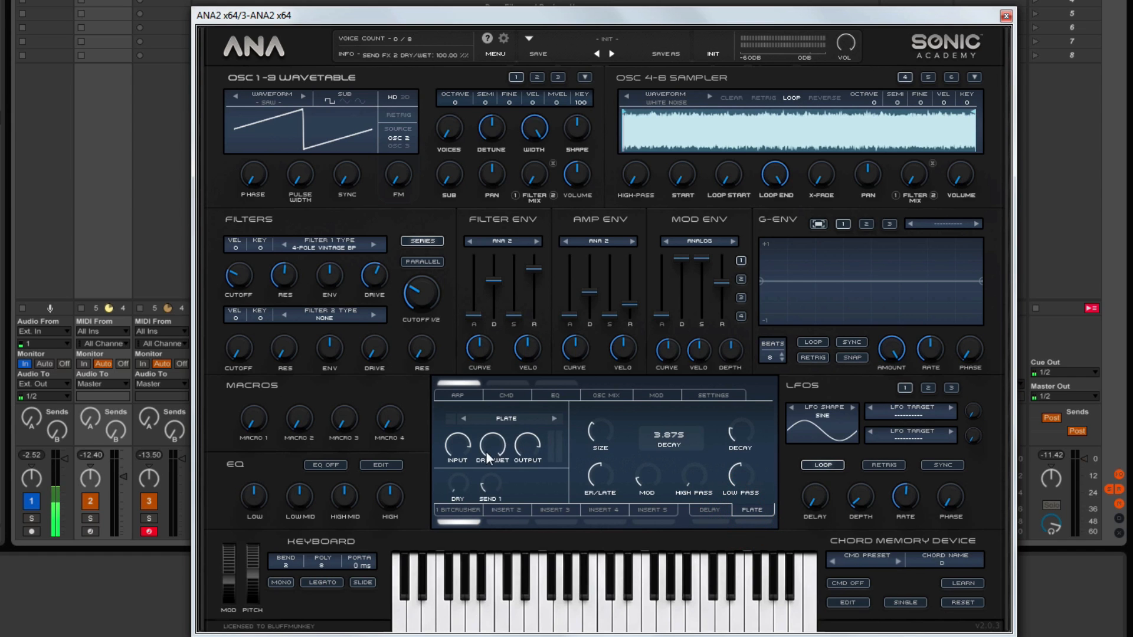
left_click_drag(487, 449, 487, 475)
left_click(758, 521)
left_click(491, 445)
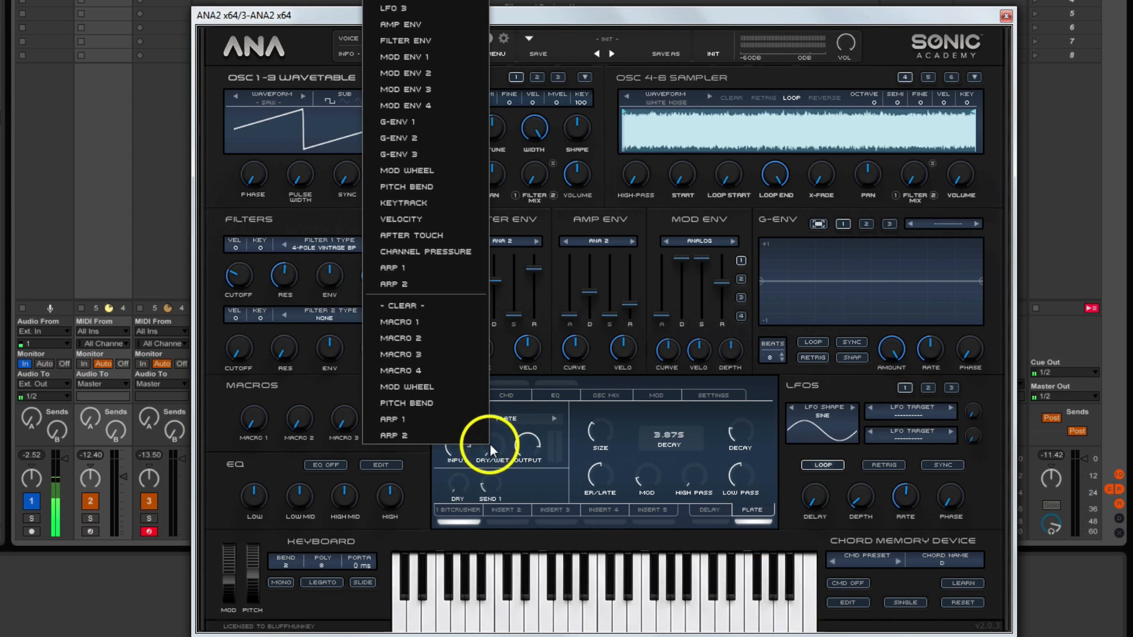
left_click(423, 283)
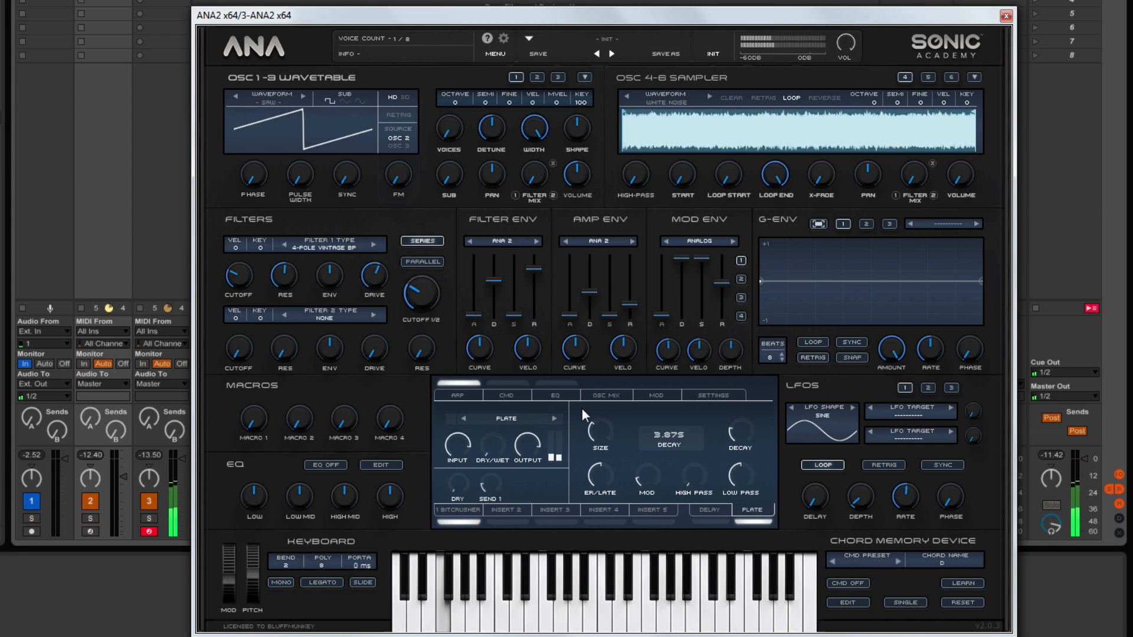
left_click(459, 395)
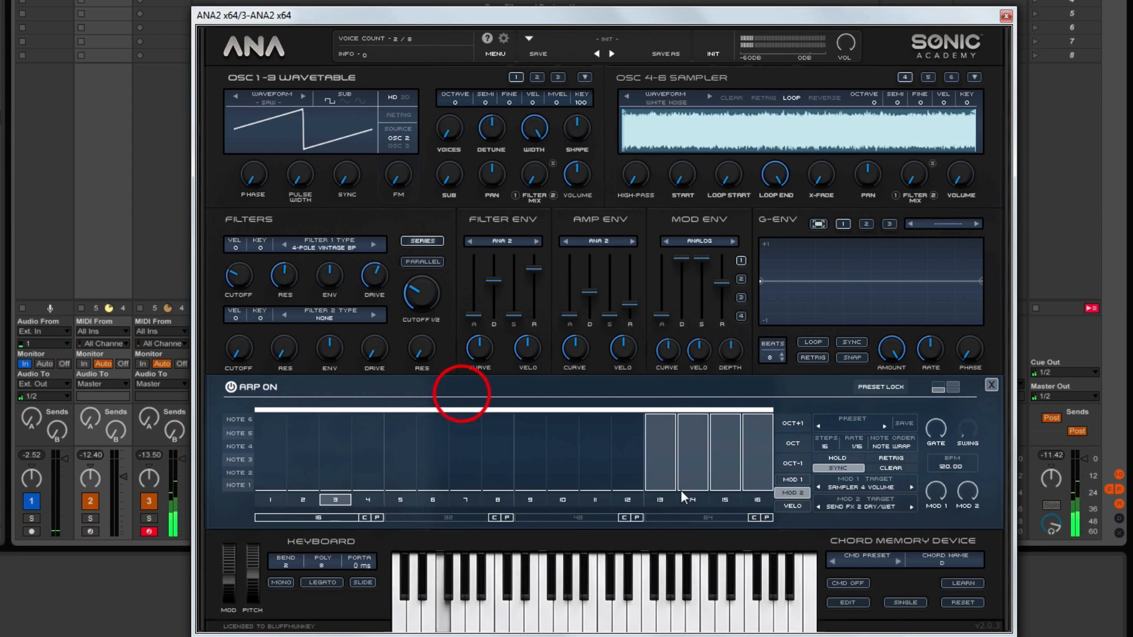